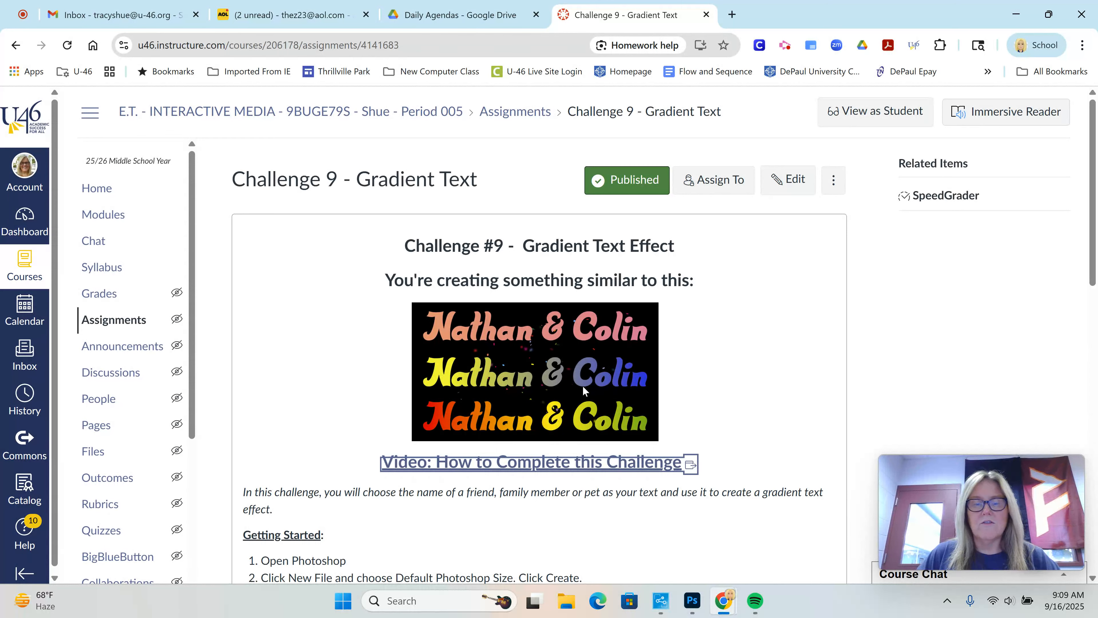
Switch to Photoshop and create a new 7 x 5 in document at 300 ppi from the Default Photoshop Size preset
left_click(693, 601)
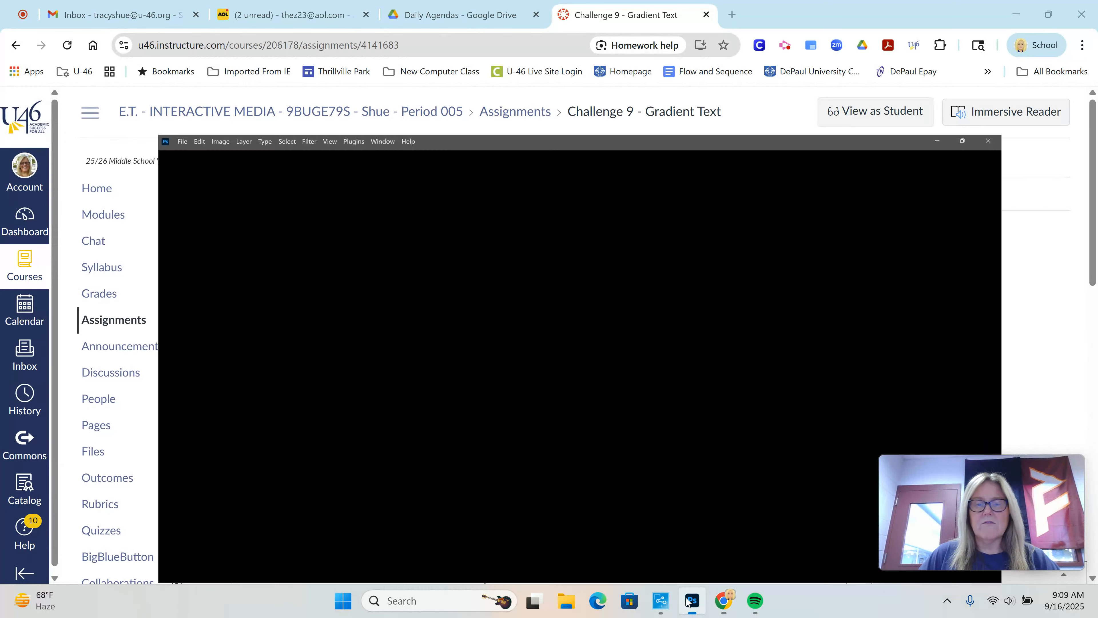
left_click(44, 105)
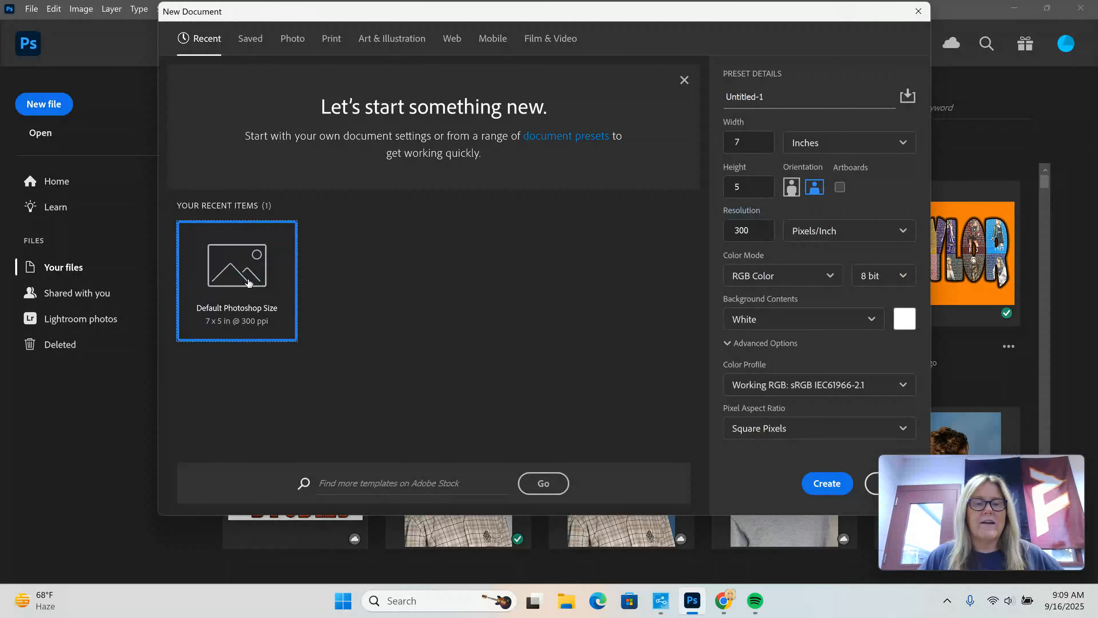
left_click(827, 483)
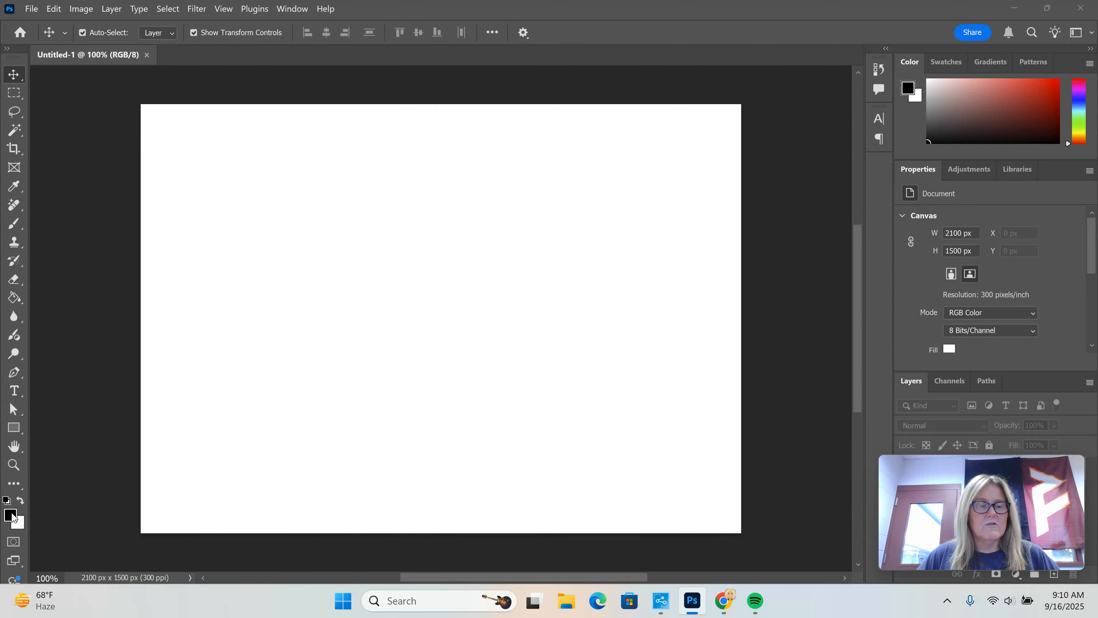
Fill the white background with black using the Paint Bucket tool
left_click(11, 515)
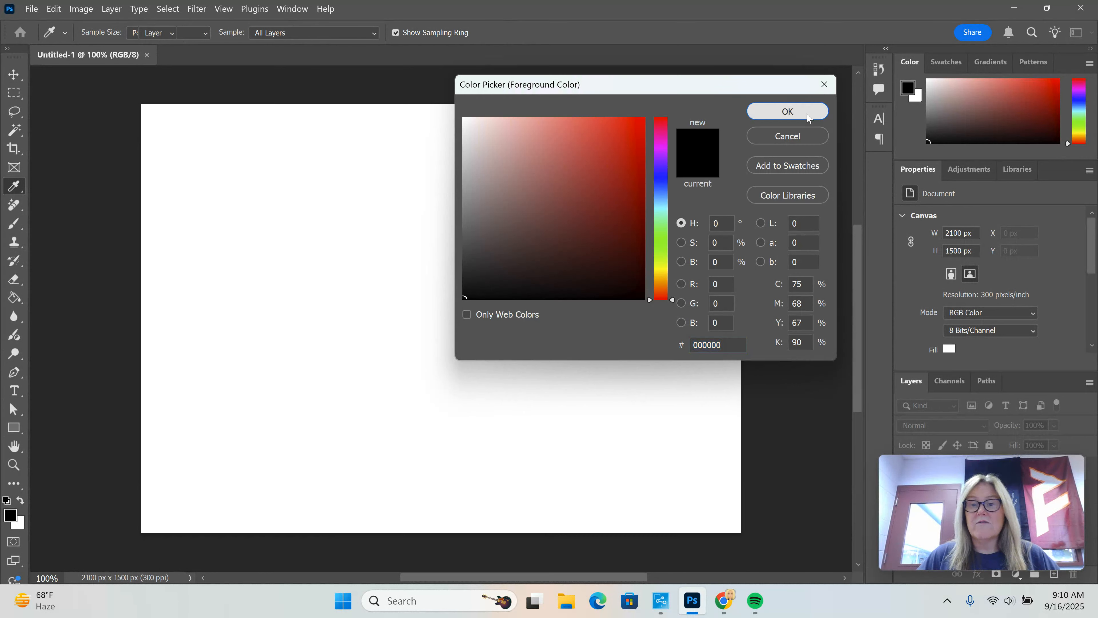
left_click(813, 114)
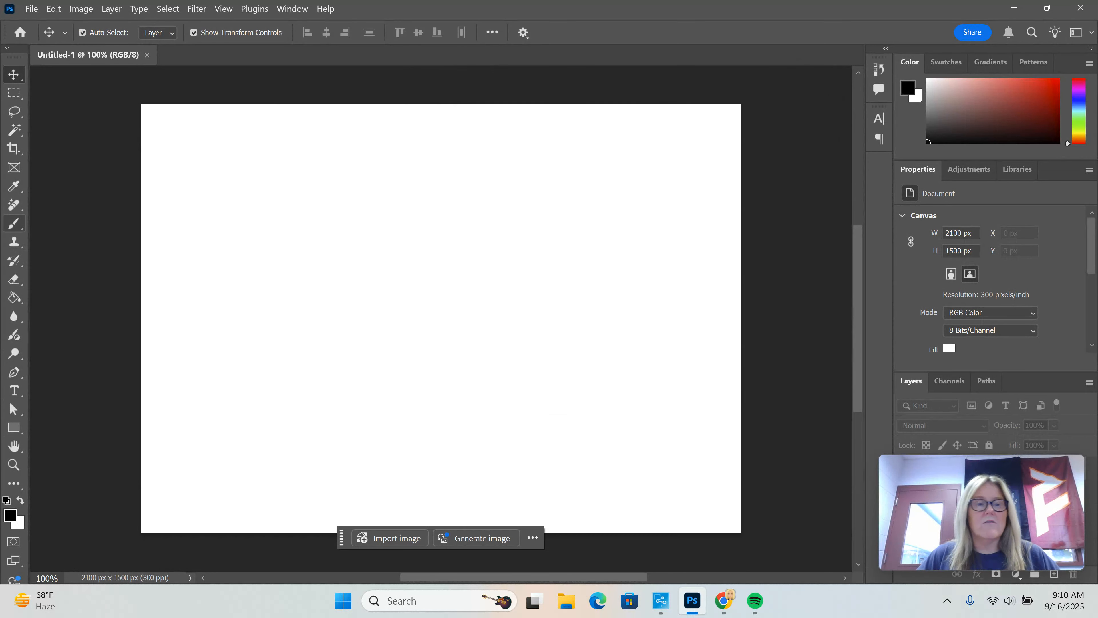
left_click(14, 298)
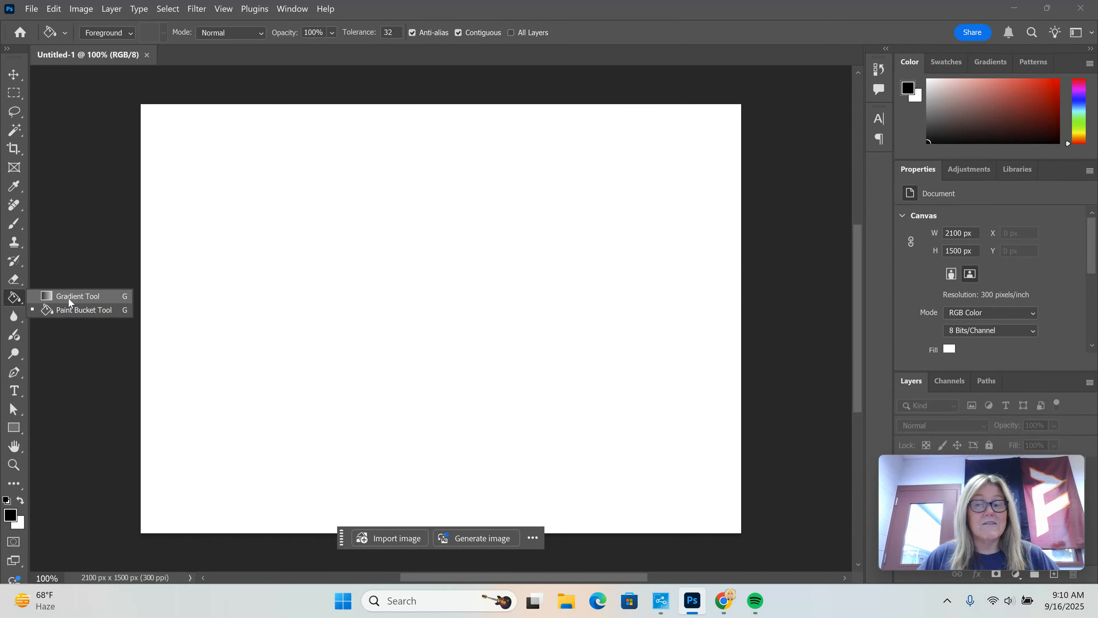
left_click(77, 312)
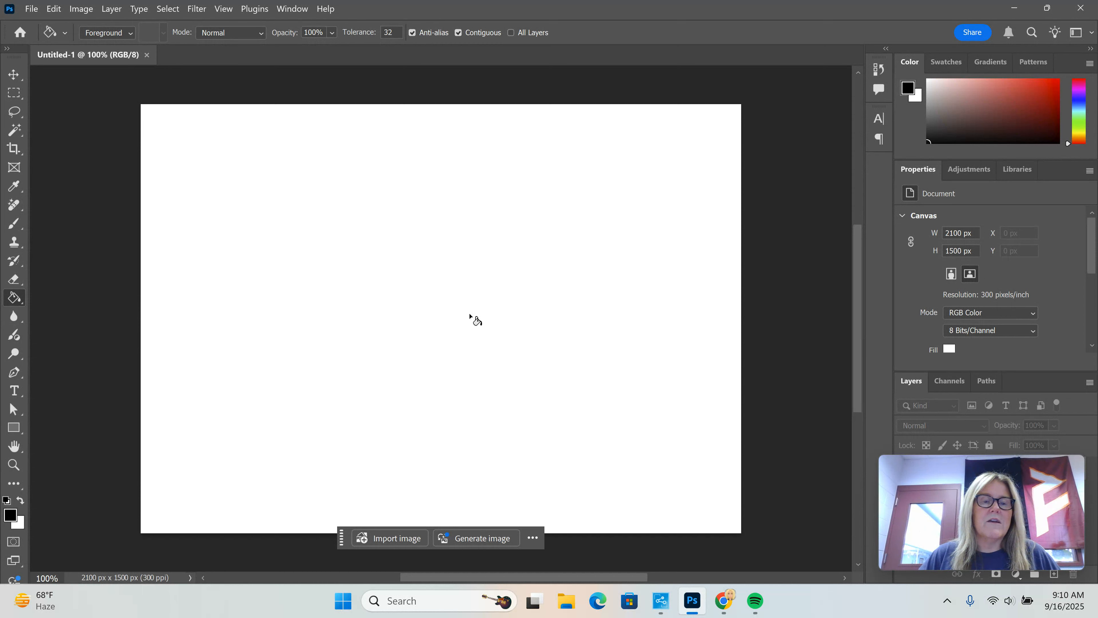
left_click(476, 286)
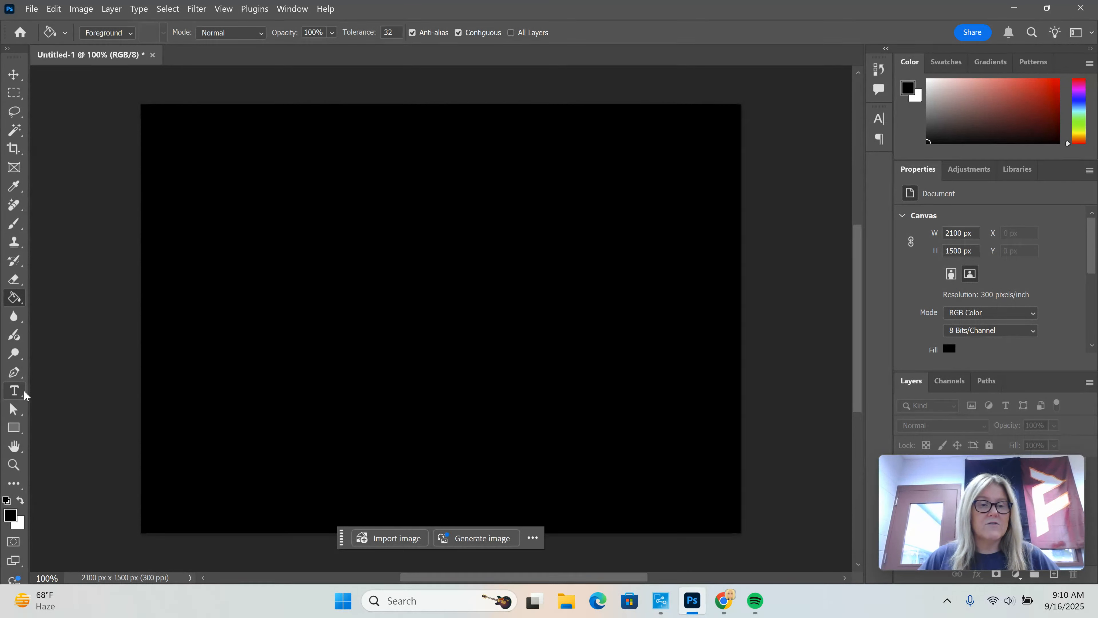
Create a text box spanning nearly the canvas width and replace its placeholder text with two first names joined by an ampersand
left_click(14, 391)
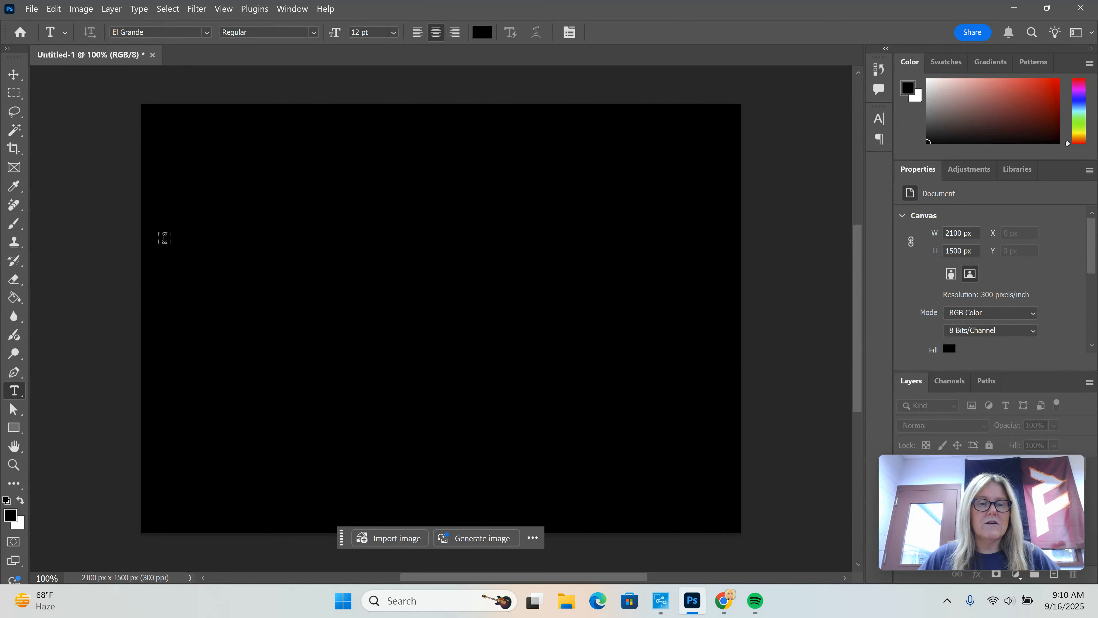
left_click_drag(164, 238, 713, 329)
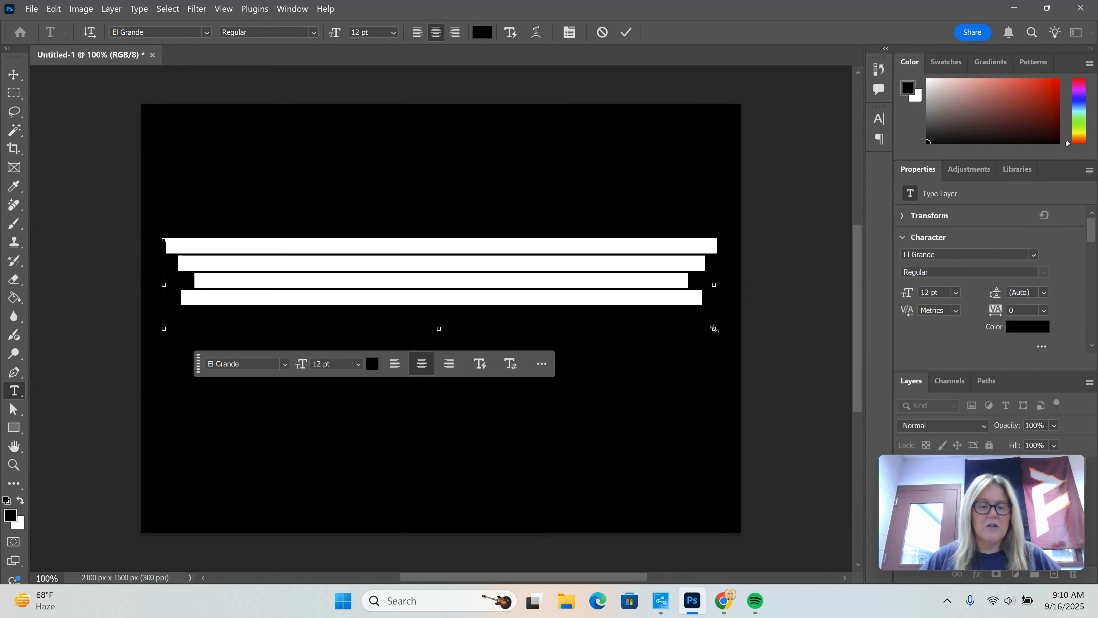
key("BackSpace")
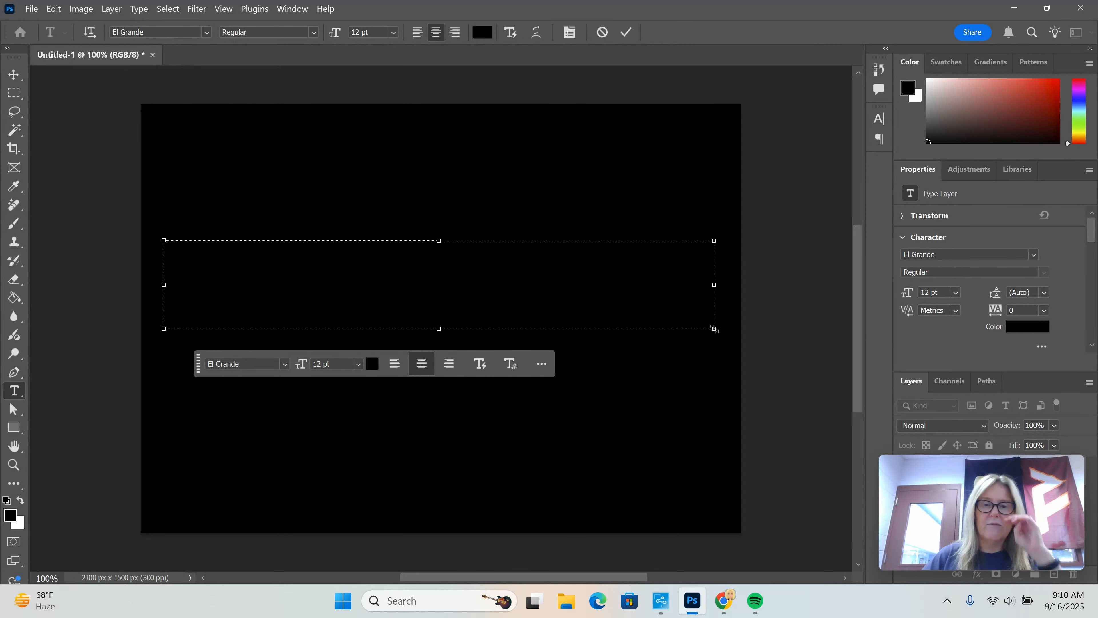
Set the colour of the whole name text to magenta, #f409e1
left_click_drag(544, 259, 257, 259)
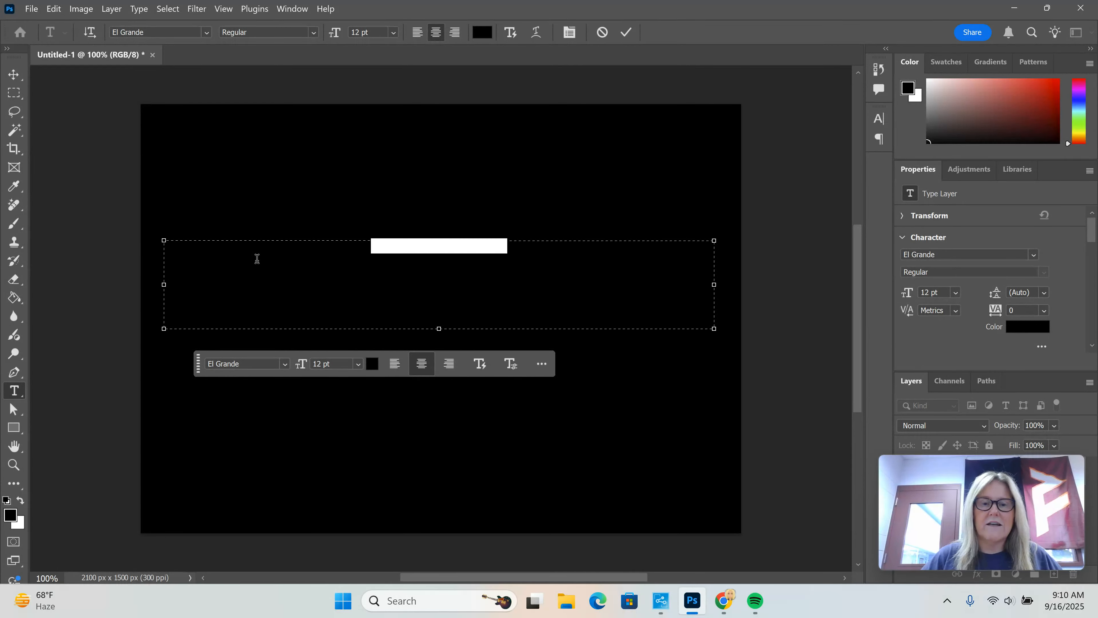
left_click(483, 33)
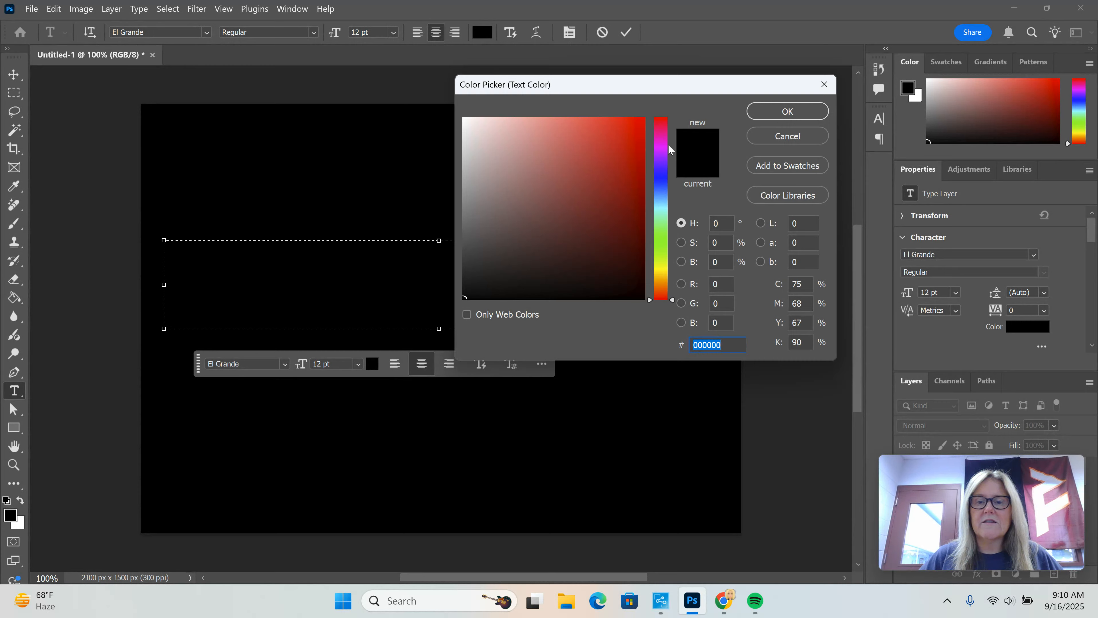
left_click(668, 144)
left_click(639, 125)
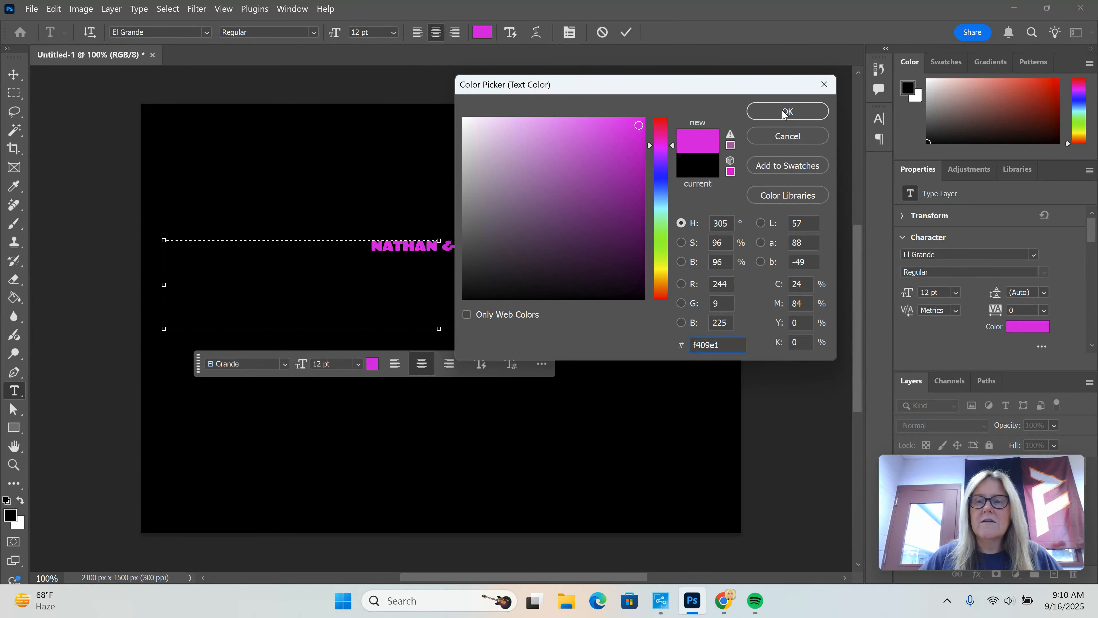
left_click(784, 112)
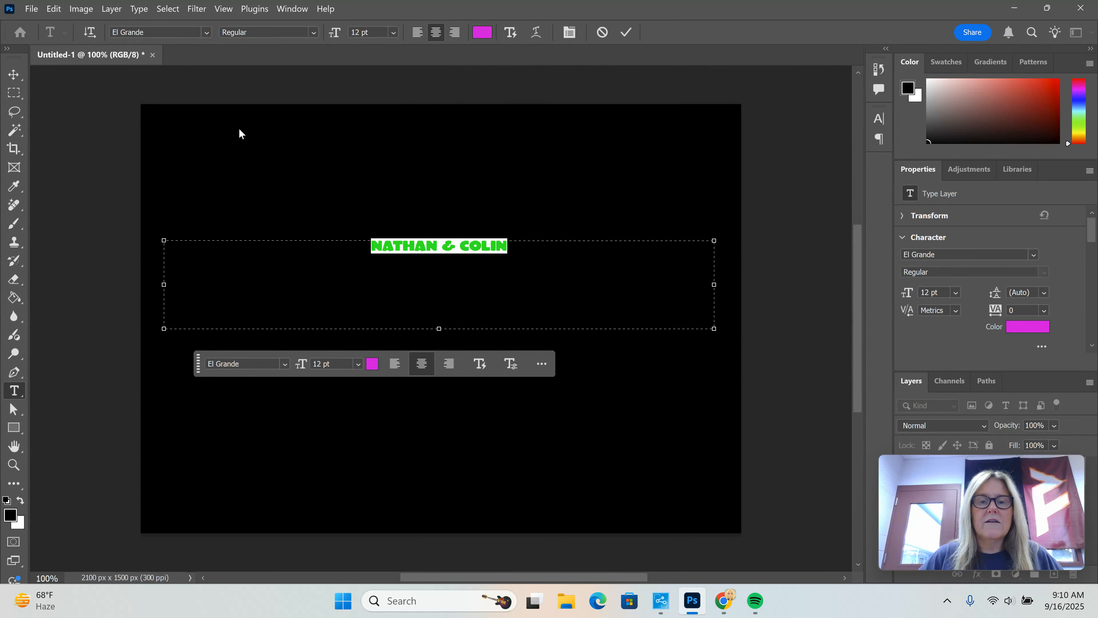
Examine the available fonts for the selected name text
left_click(209, 31)
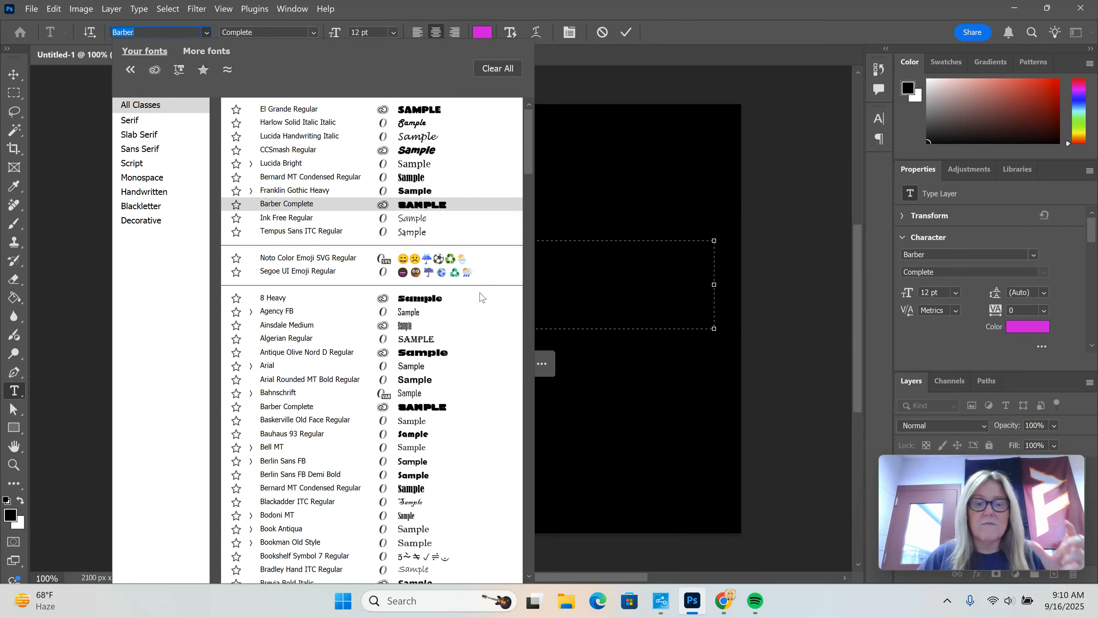
scroll(472, 309, "down", 5)
scroll(473, 309, "down", 5)
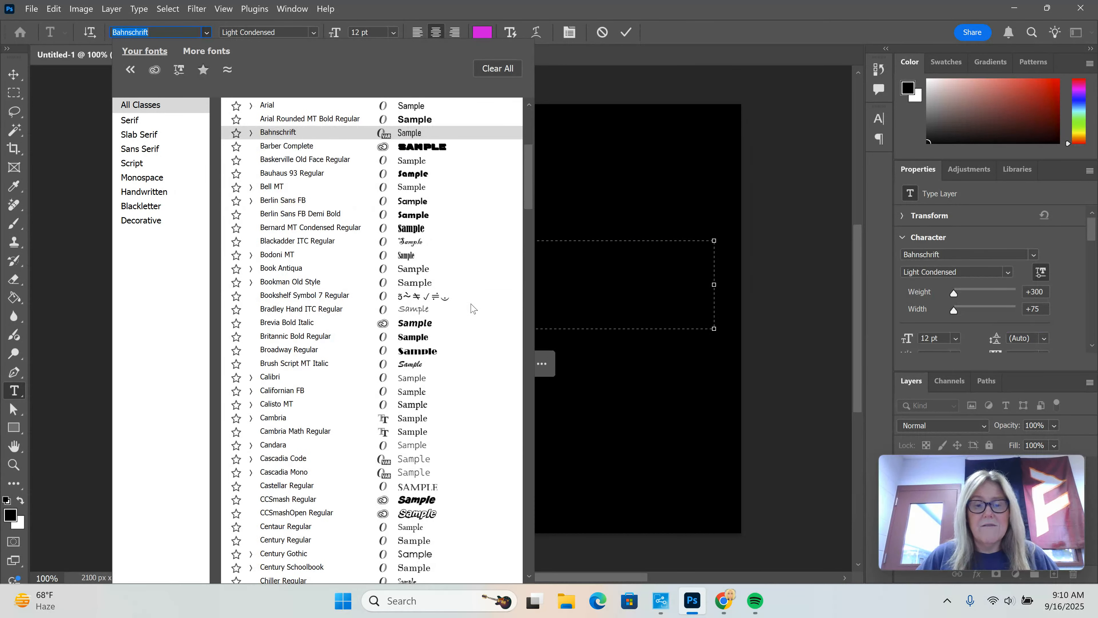
scroll(462, 353, "down", 6)
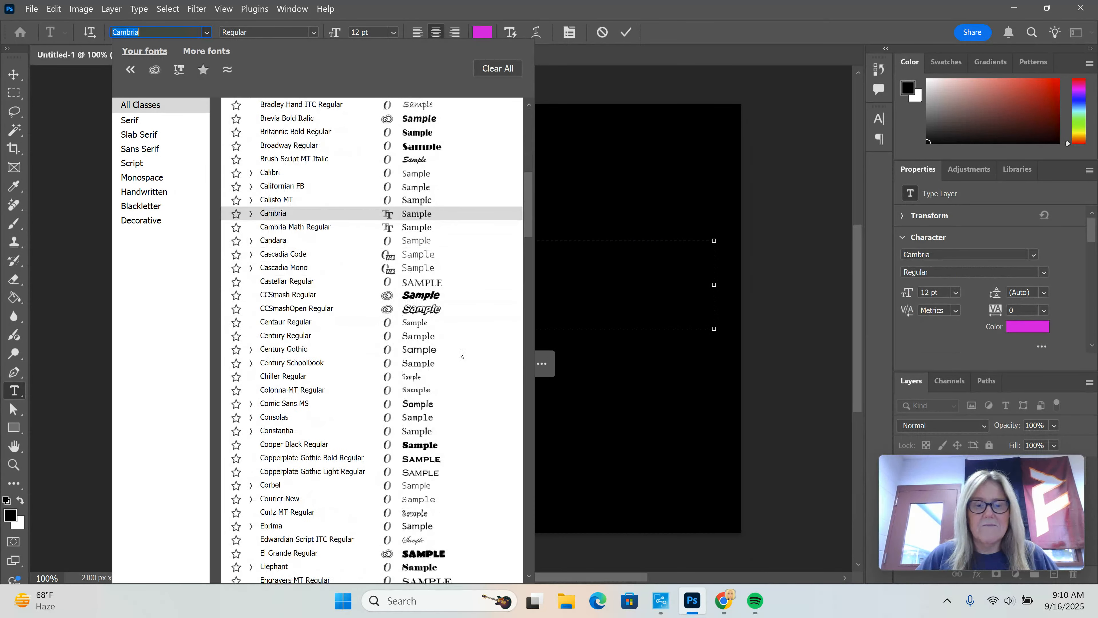
scroll(462, 352, "down", 2)
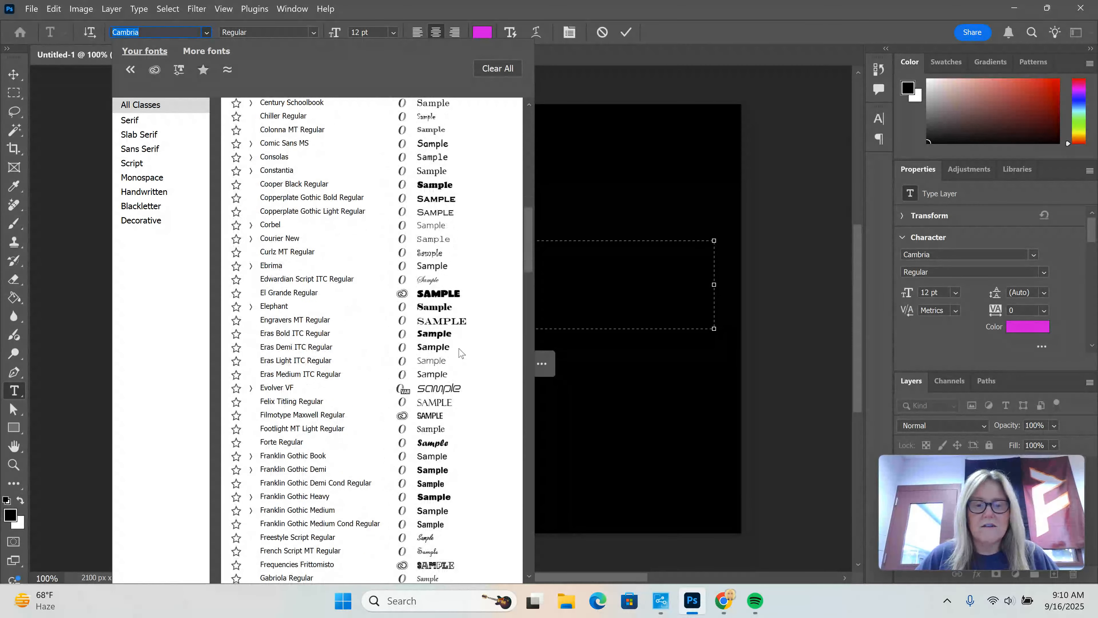
scroll(461, 353, "up", 7)
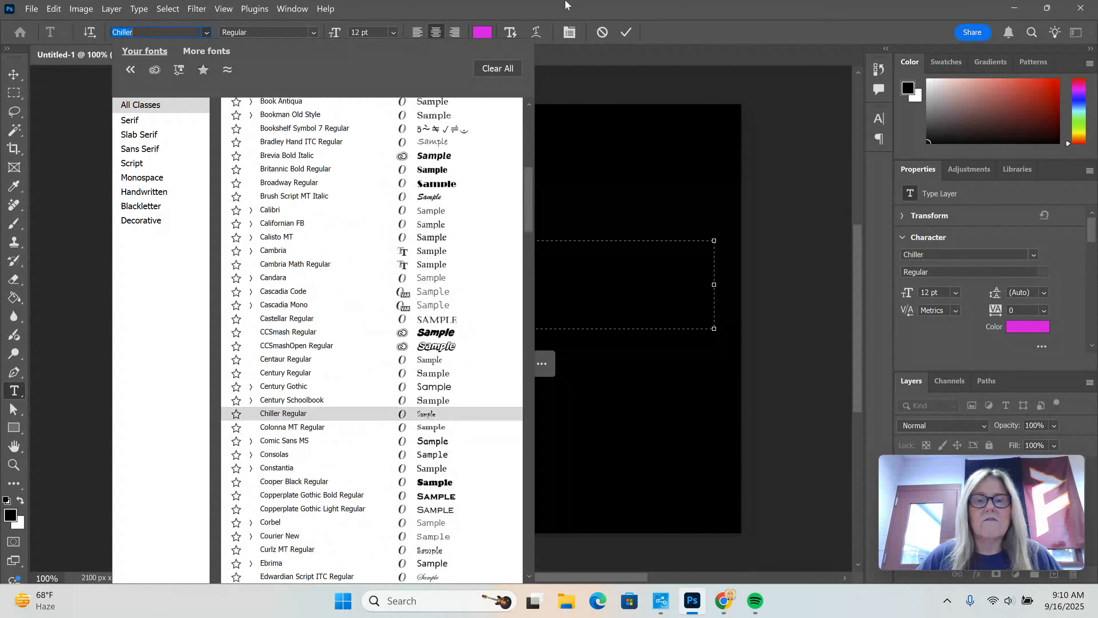
left_click(700, 34)
Enlarge the name text to 48 pt and commit the text edit
left_click(394, 32)
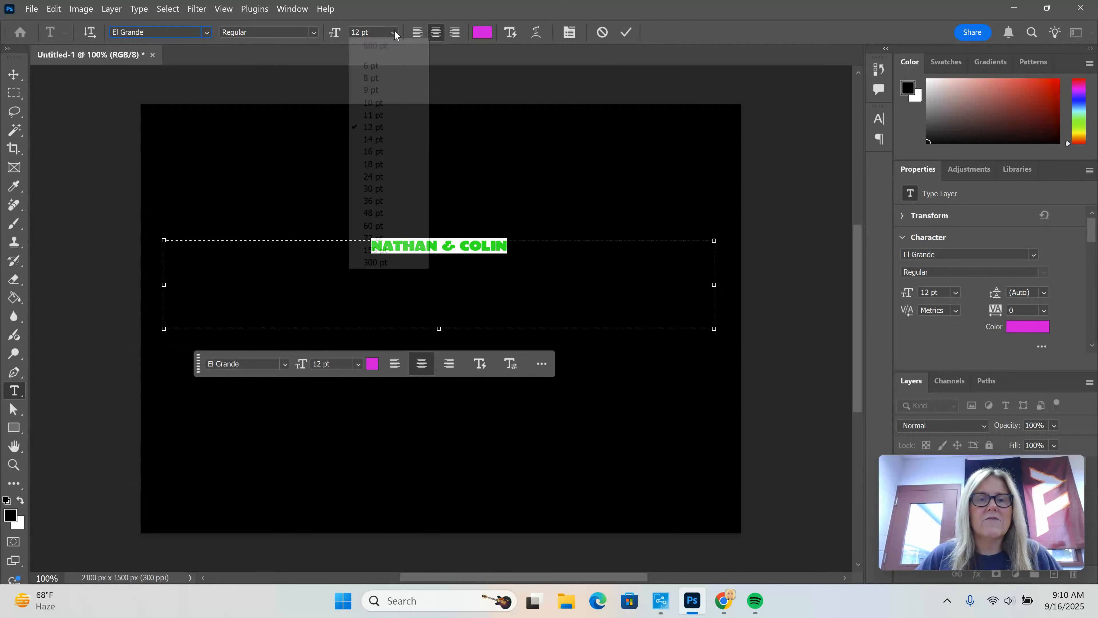
left_click(396, 189)
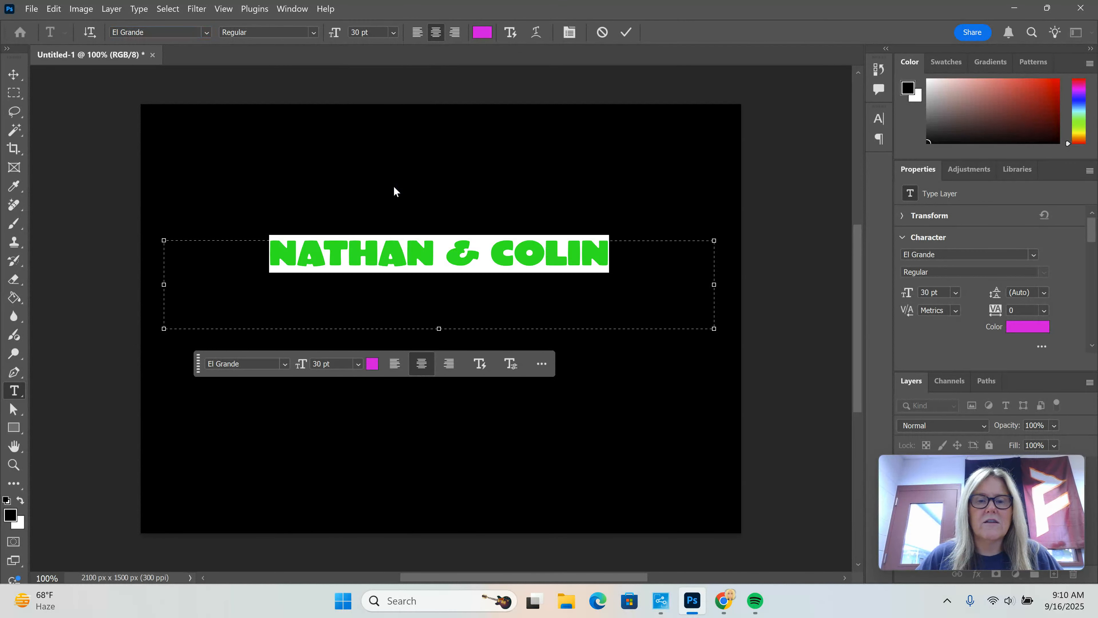
left_click(393, 32)
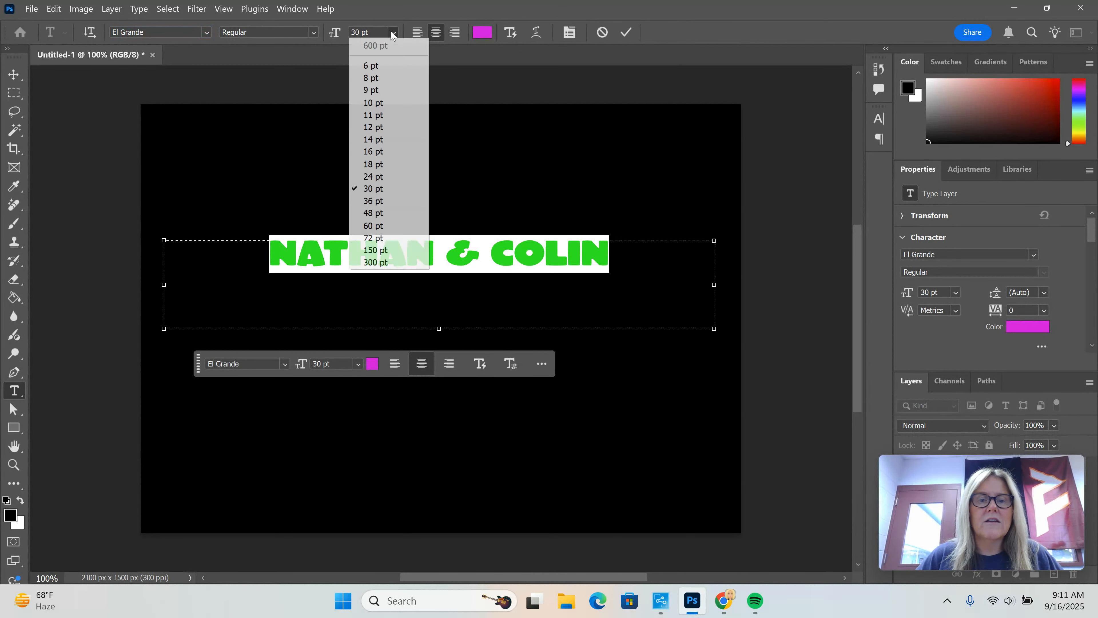
left_click(385, 214)
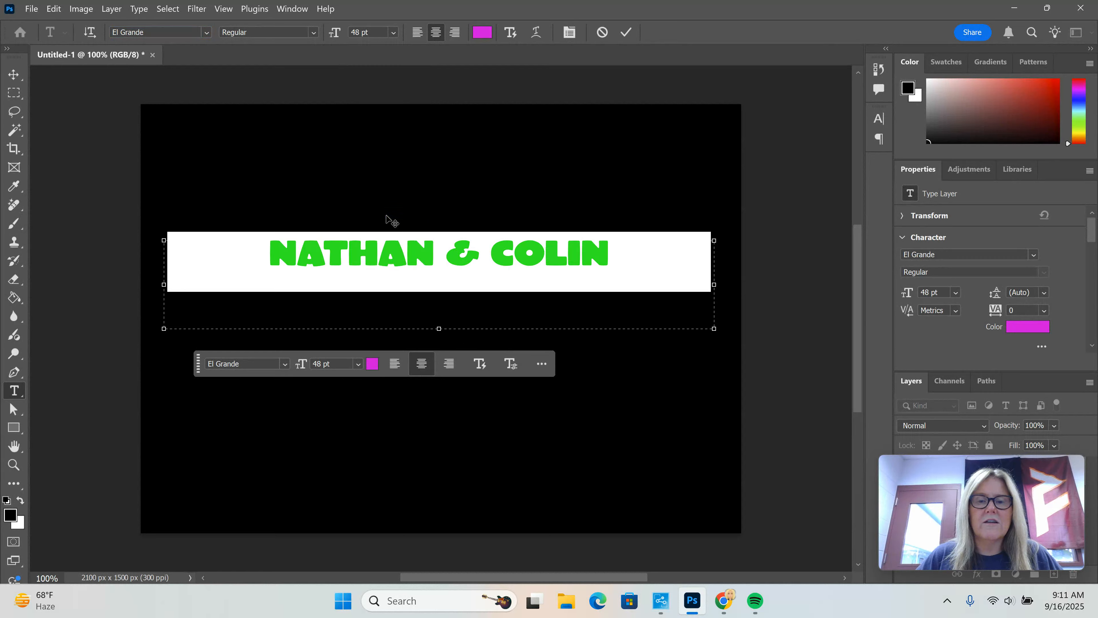
left_click(626, 32)
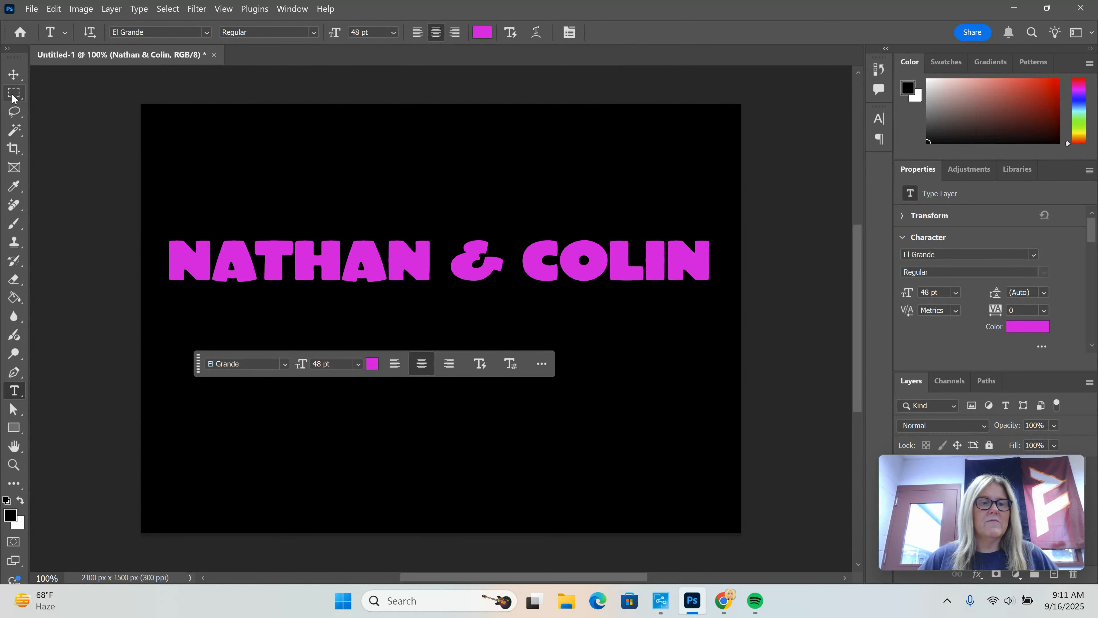
Move the name text up near the canvas's upper edge and rasterize its type layer
left_click(13, 74)
left_click_drag(240, 271, 242, 176)
mouse_move(932, 484)
left_click_drag(932, 485, 904, 82)
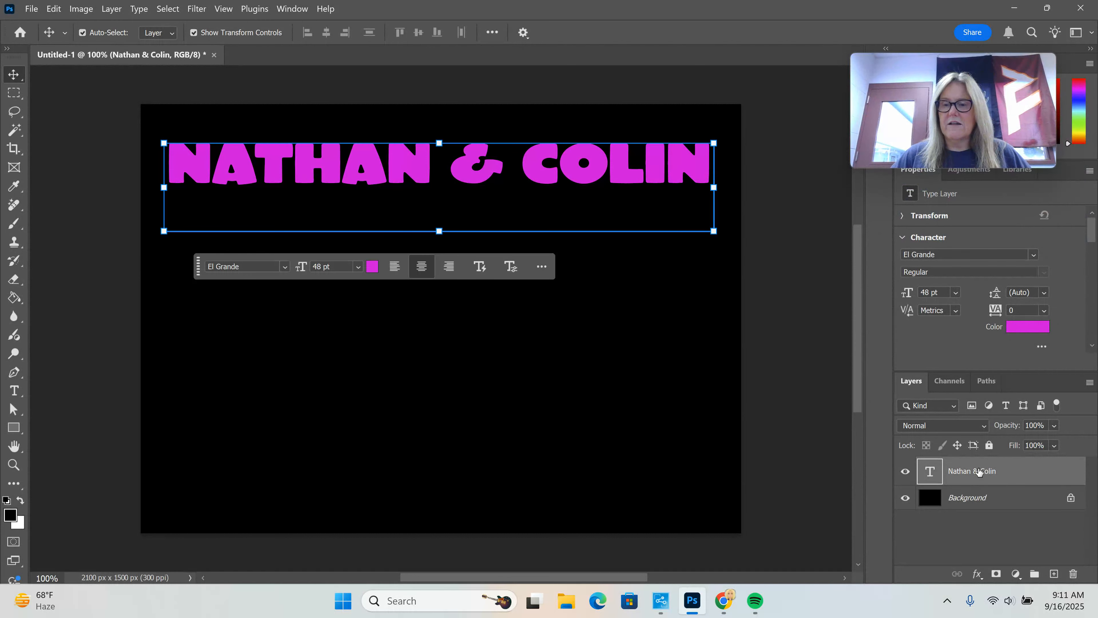
right_click(980, 471)
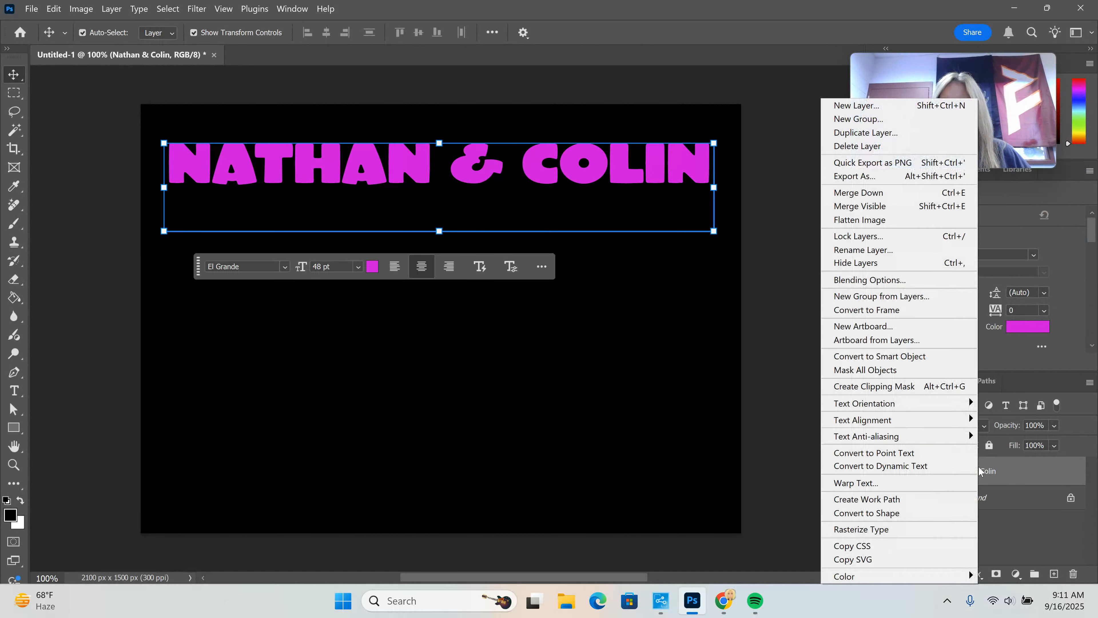
left_click(892, 533)
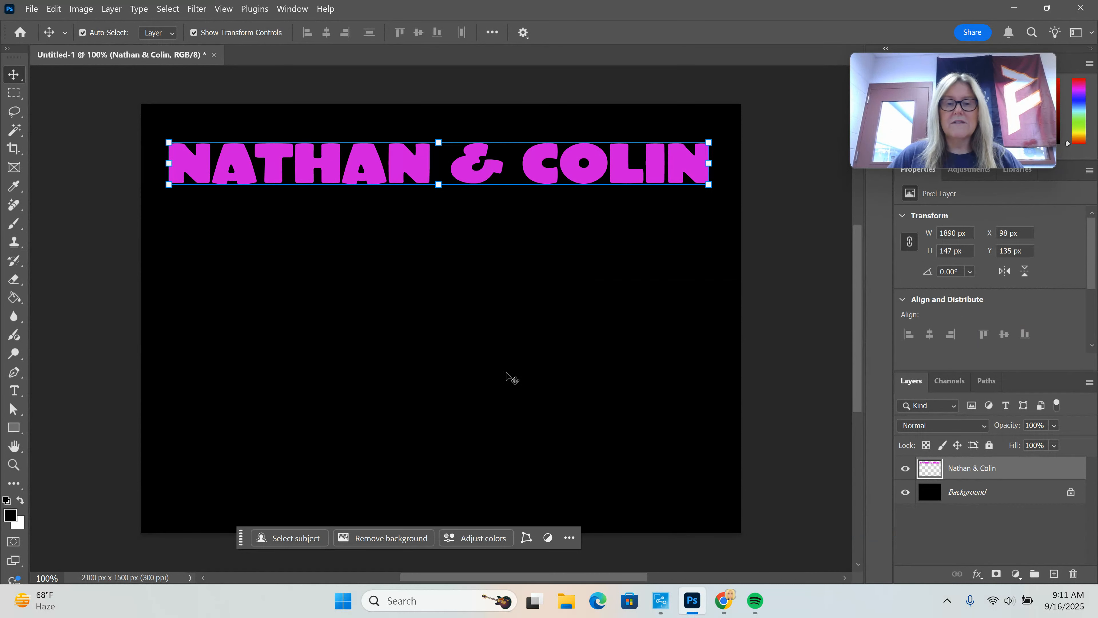
Duplicate the rasterized name layer and place the copy below the original at about Y 571 px
right_click(989, 465)
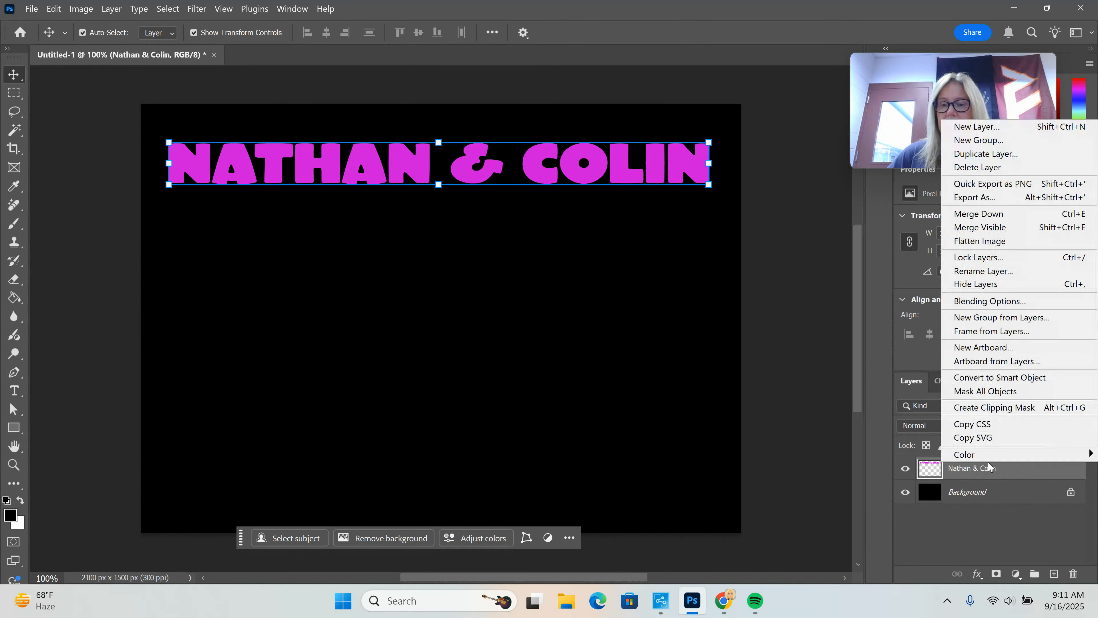
left_click(1018, 156)
left_click(655, 162)
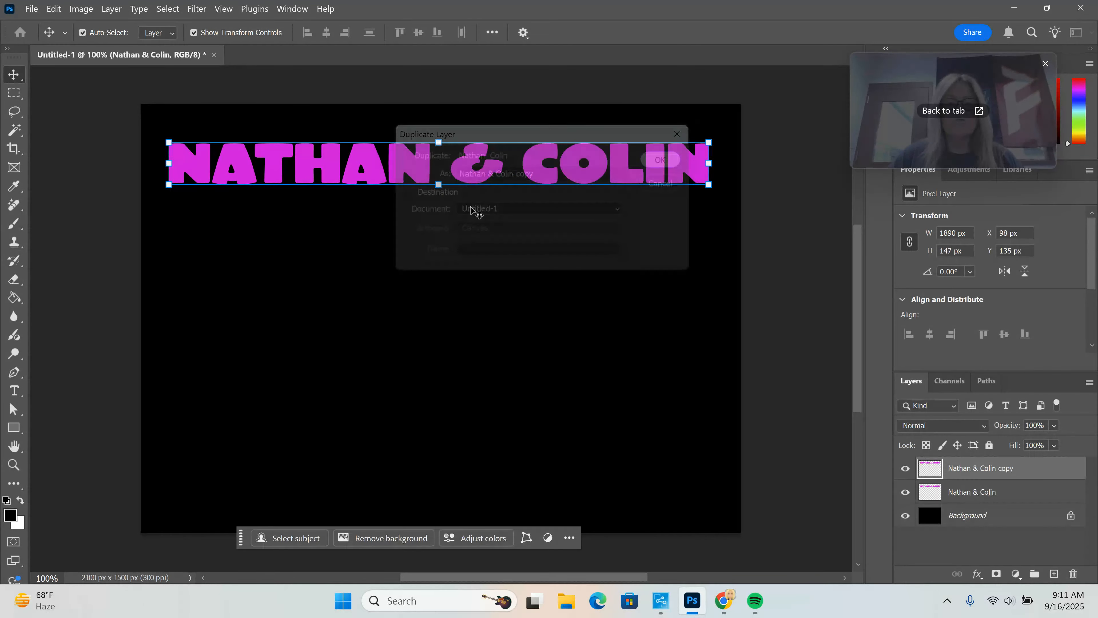
left_click_drag(359, 164, 357, 280)
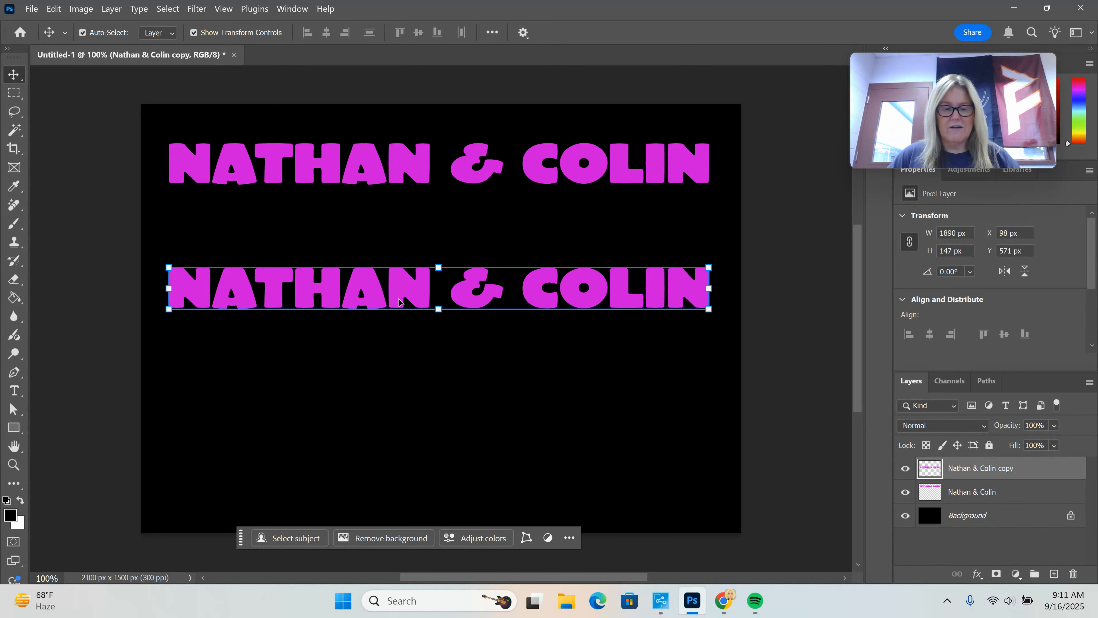
Copy and paste the second name line and place the third one near the canvas's lower edge at about Y 1091 px
key("ctrl")
key("ctrl+c")
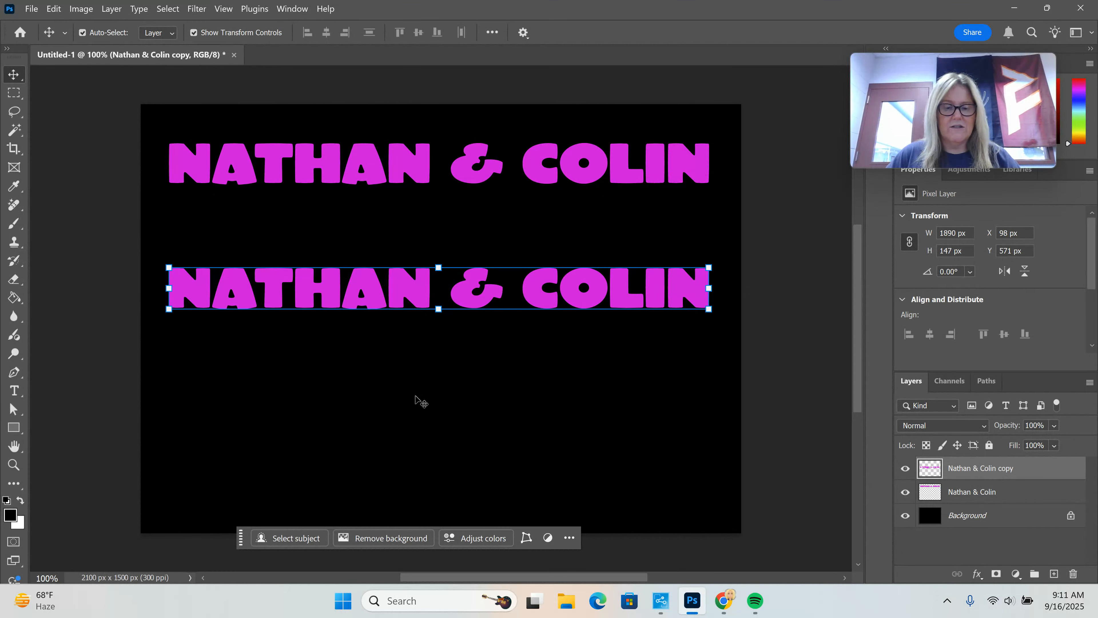
key("ctrl+v")
left_click_drag(403, 325, 403, 447)
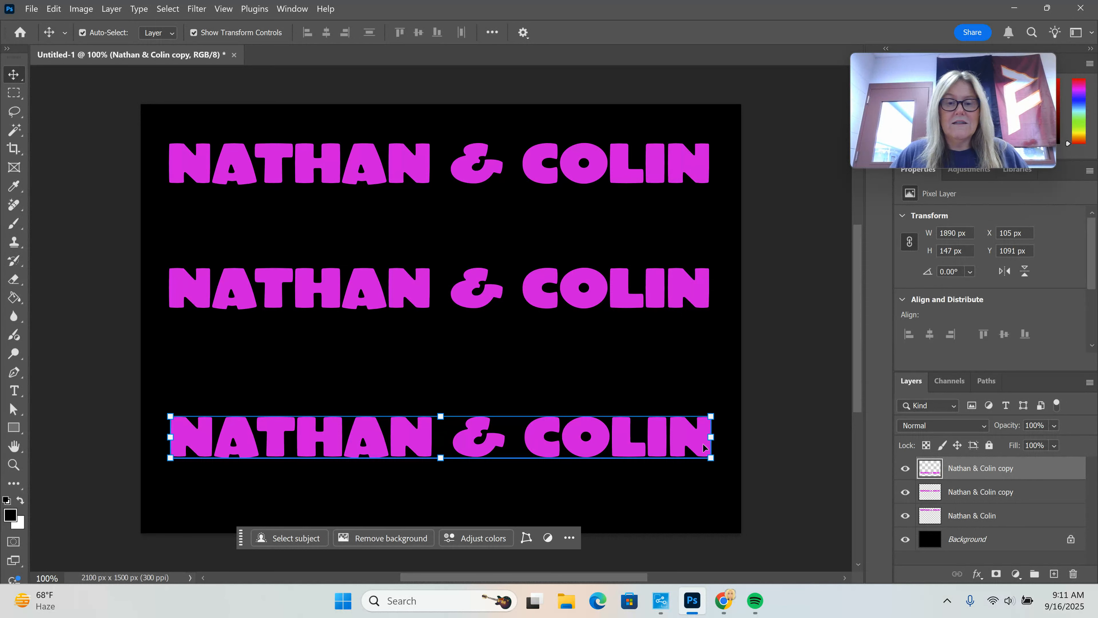
Select the first five letters of the top name line on its own layer with the Magic Wand tool
left_click(459, 183)
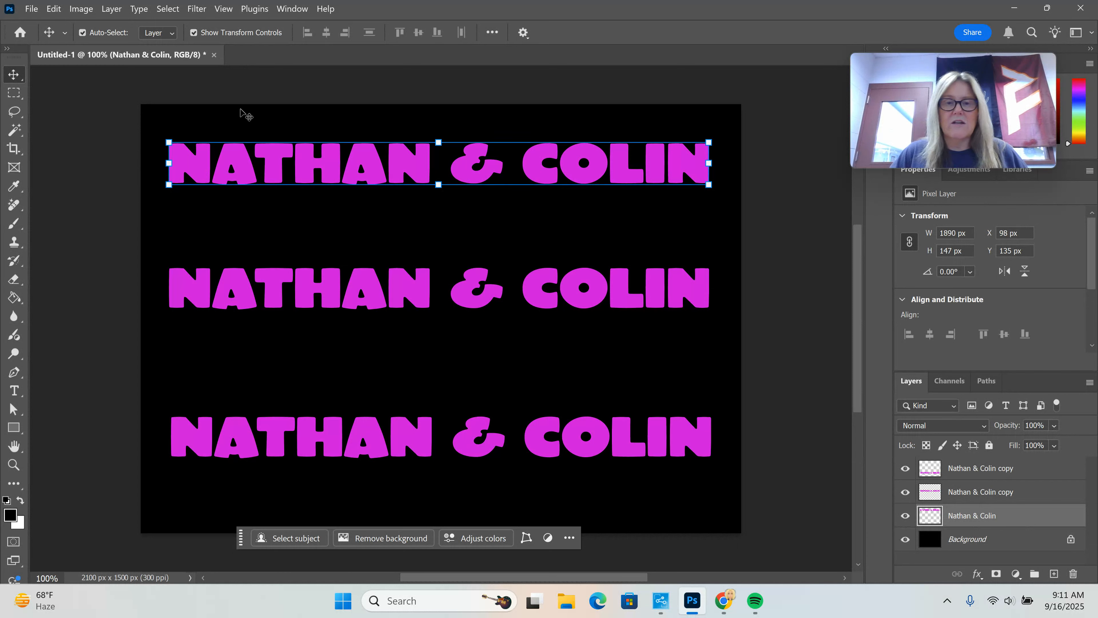
left_click(15, 135)
right_click(15, 135)
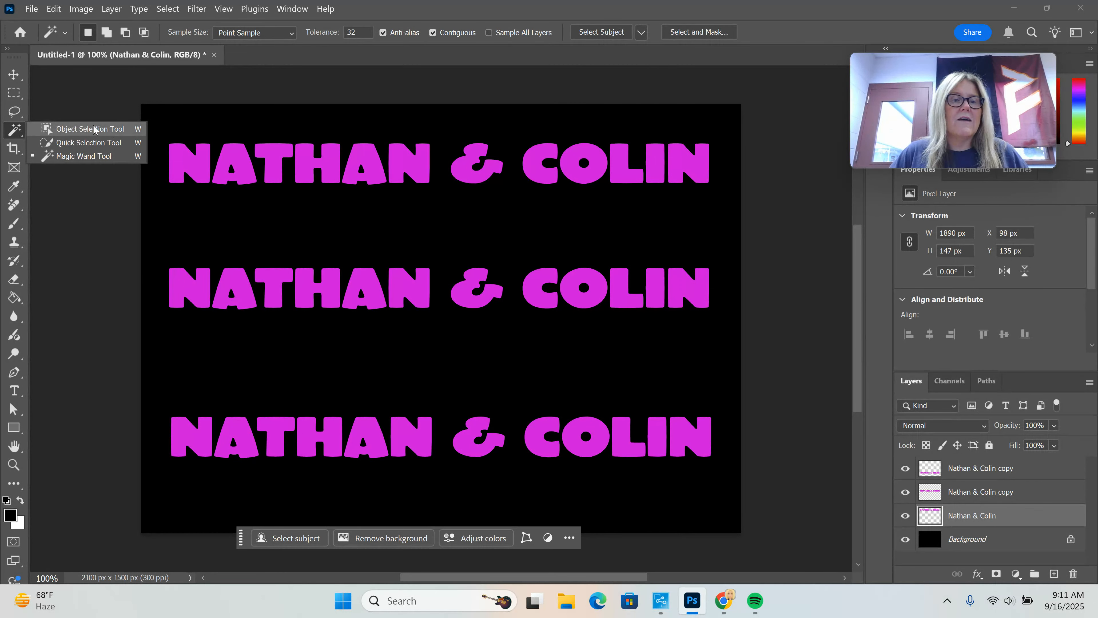
left_click(77, 156)
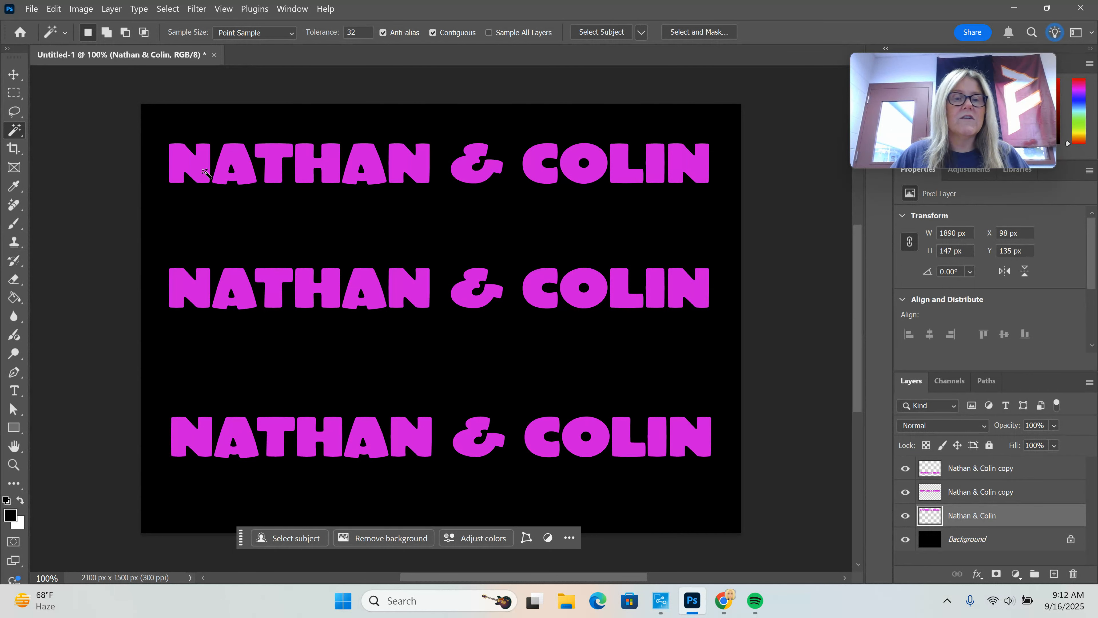
left_click(187, 164)
left_click(233, 161)
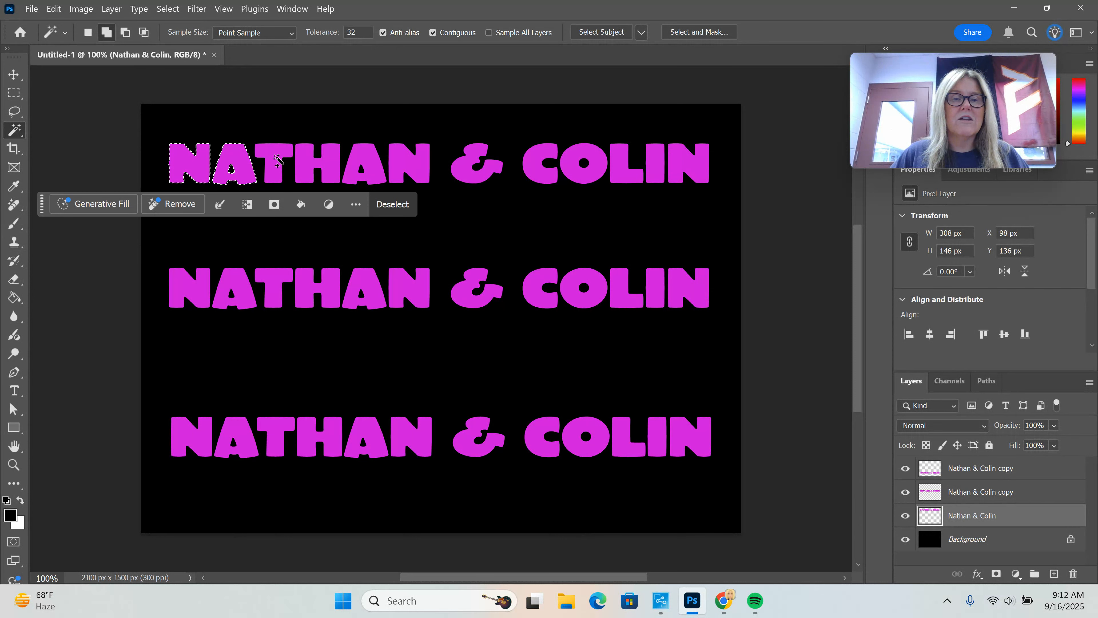
left_click(271, 161)
left_click(303, 165)
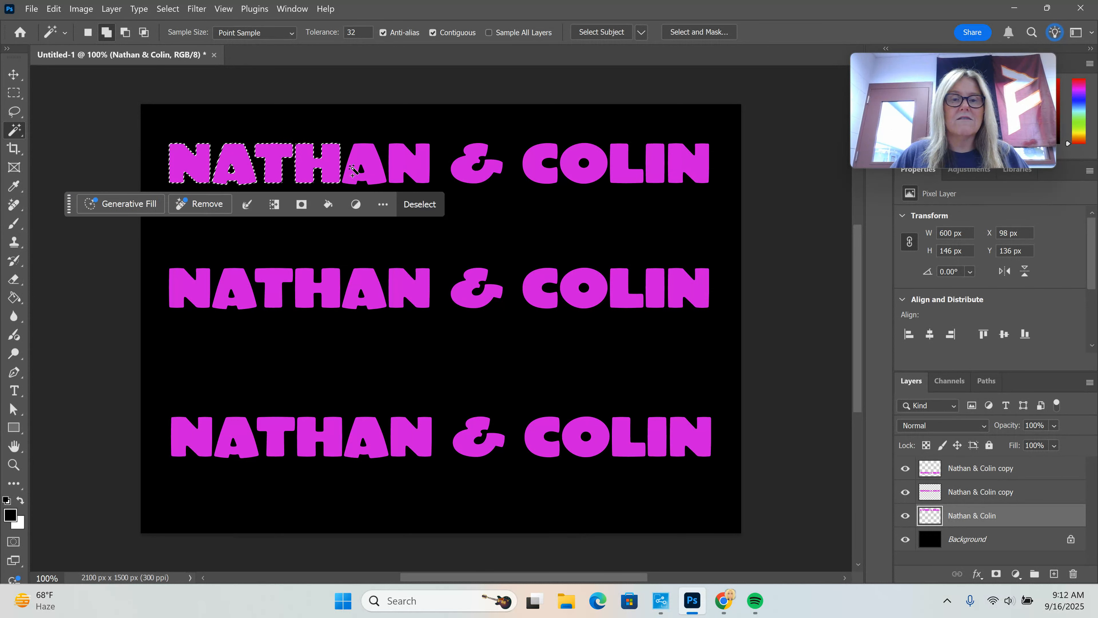
left_click(368, 161)
left_click(422, 115)
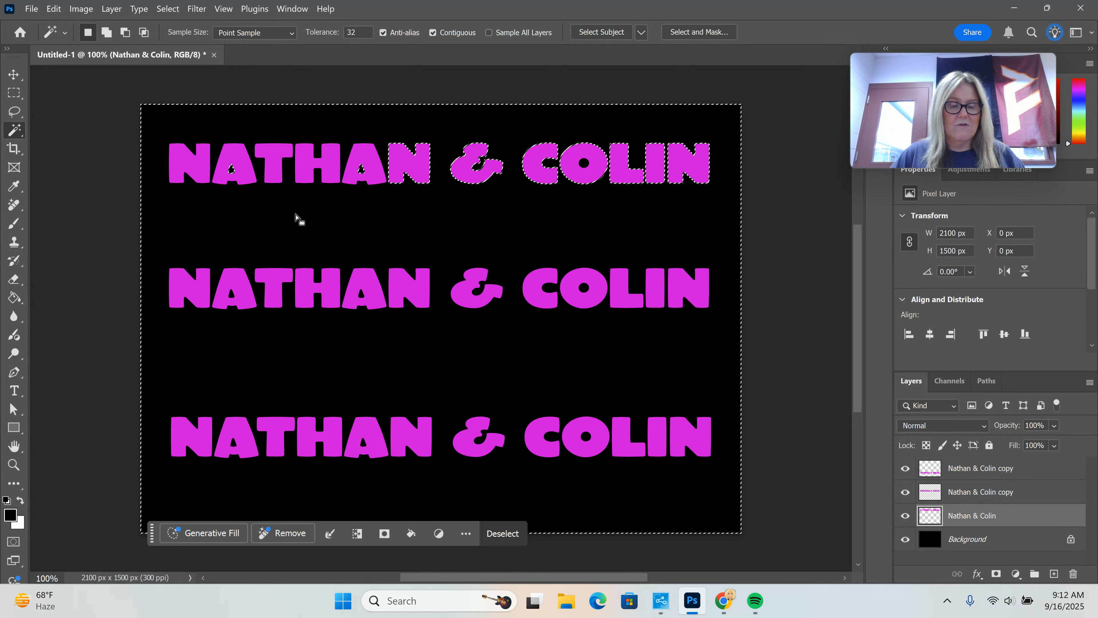
key("ctrl+z")
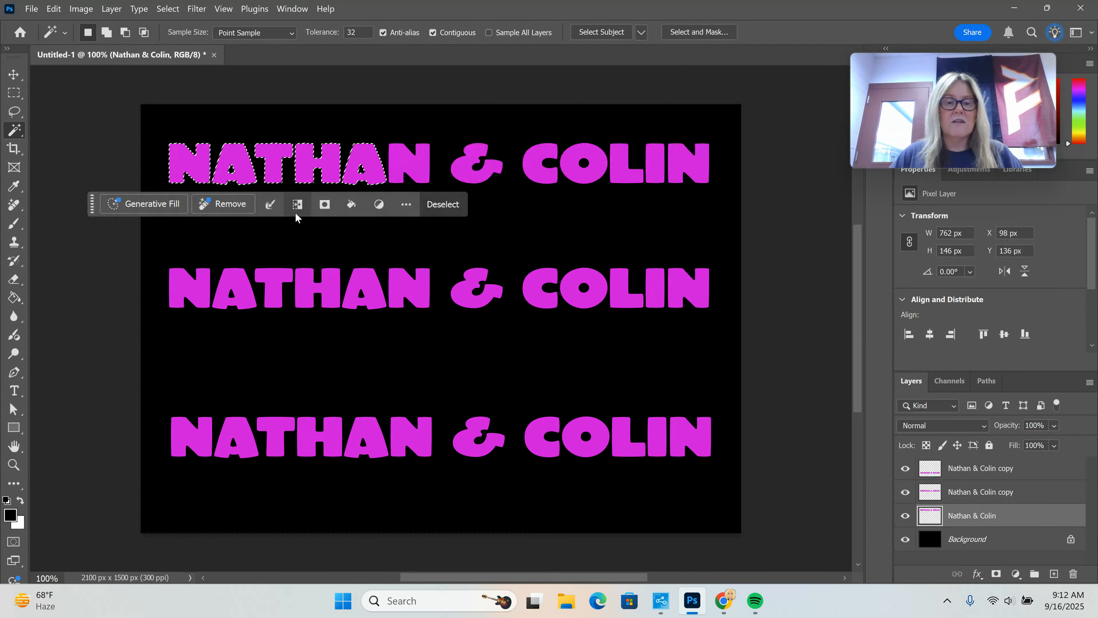
Add the first name's last letter, the ampersand and every letter of the second name in the top line to the selection
left_click(399, 160, "shift")
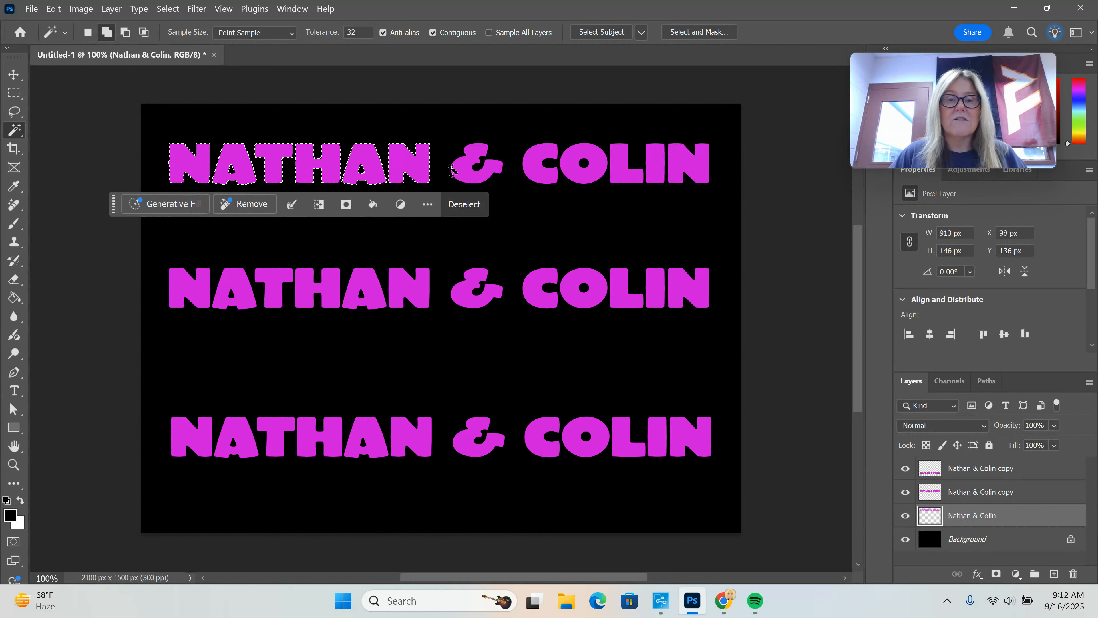
left_click(466, 171, "shift")
left_click(538, 173, "shift")
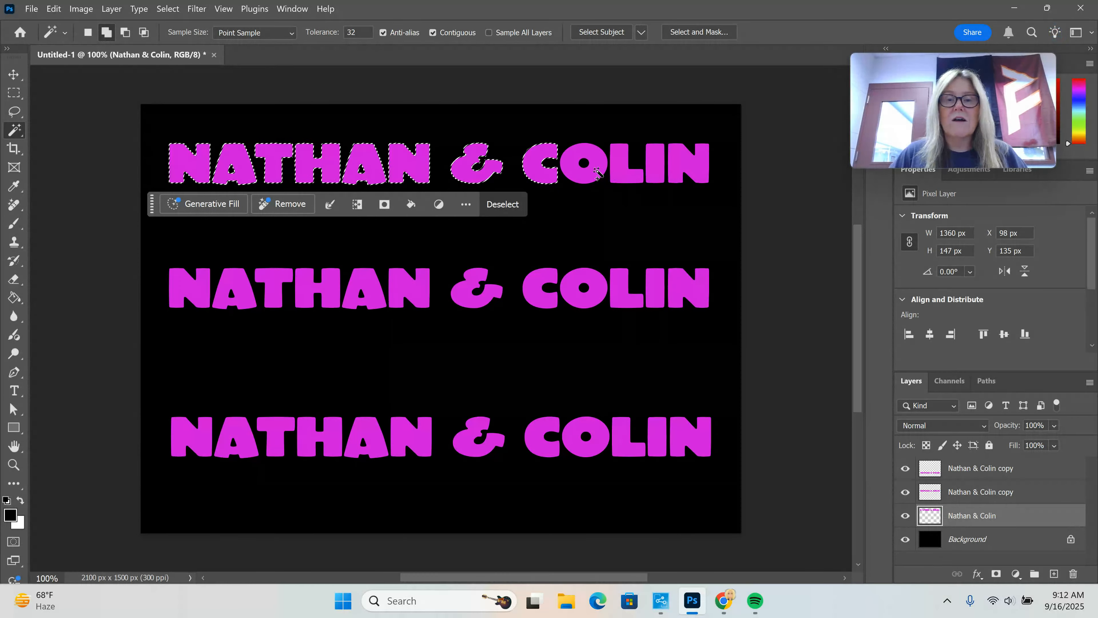
left_click(622, 176, "shift")
left_click(655, 176, "shift")
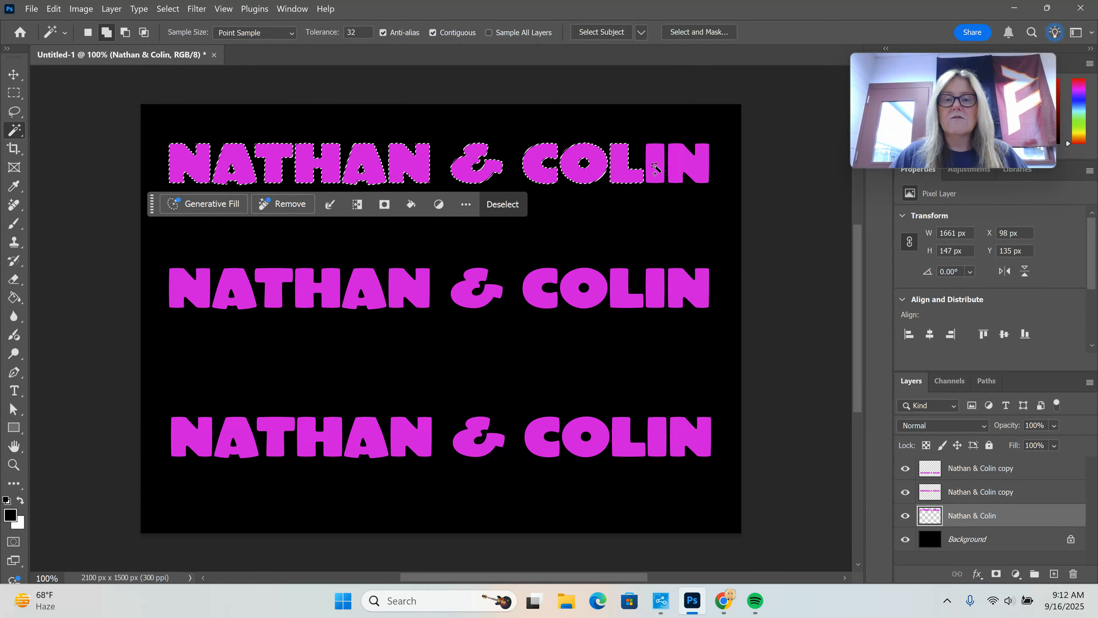
left_click(695, 177, "shift")
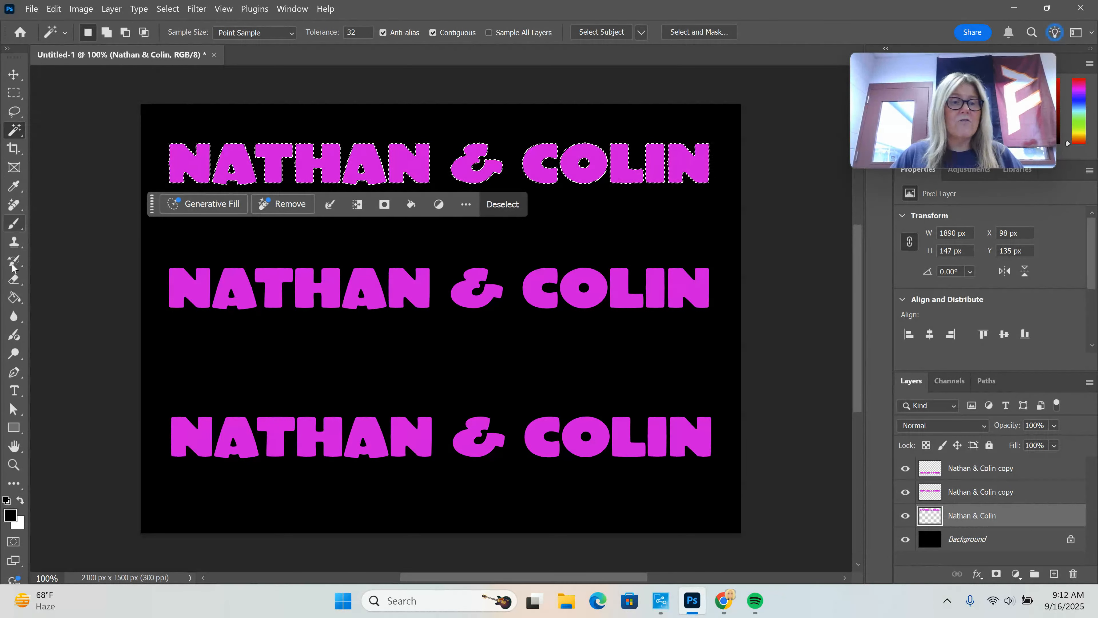
Set the Gradient tool to the yellow to red-orange preset from the Oranges group
left_click(19, 300)
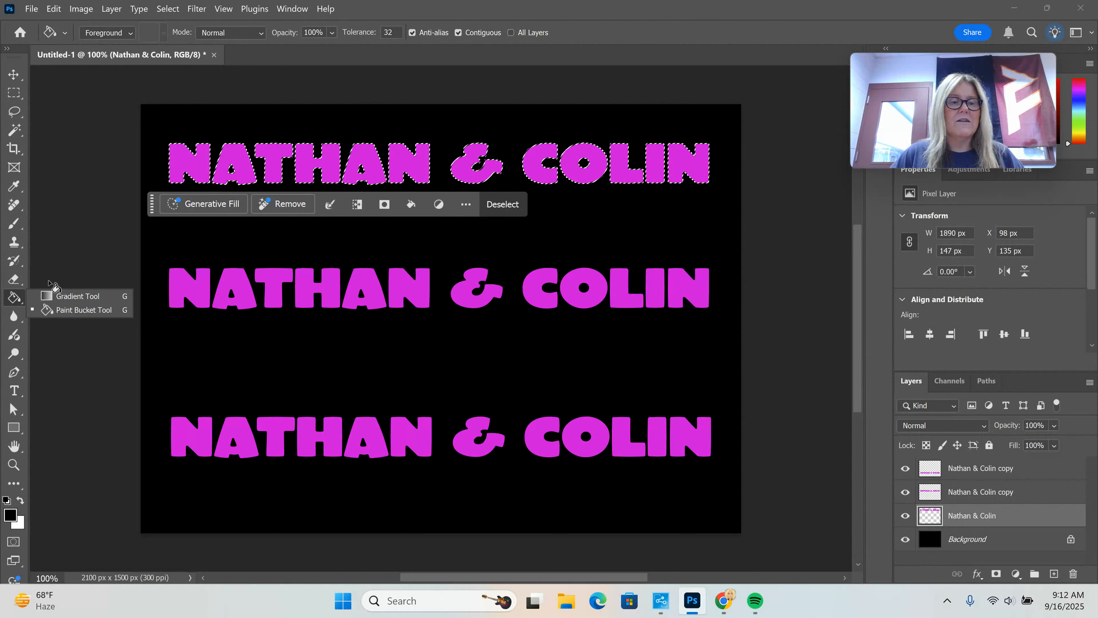
left_click(79, 297)
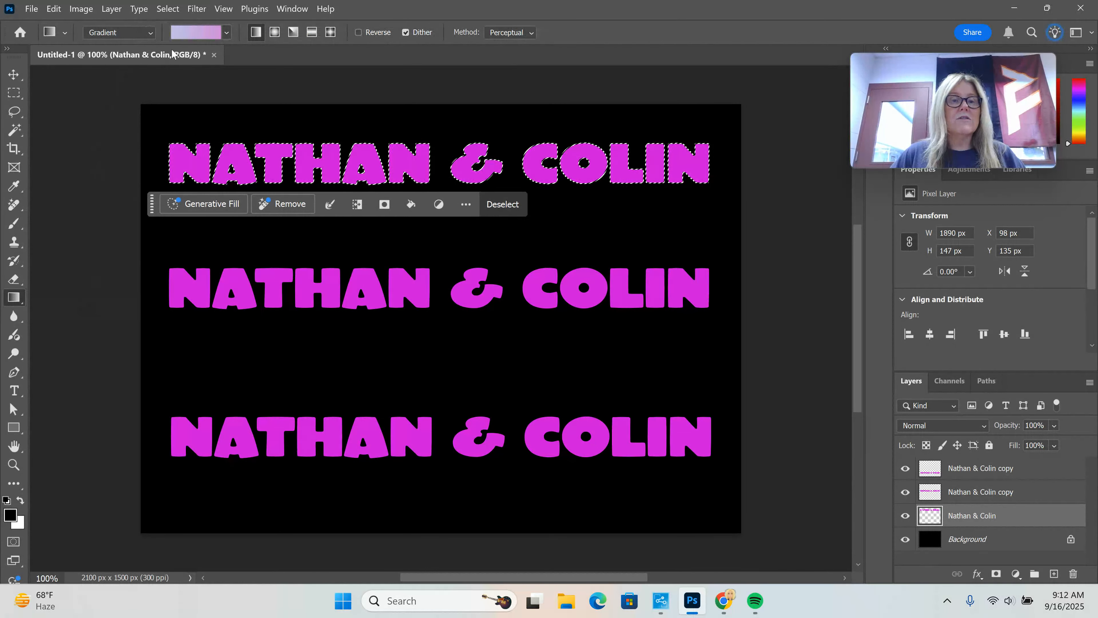
left_click(227, 32)
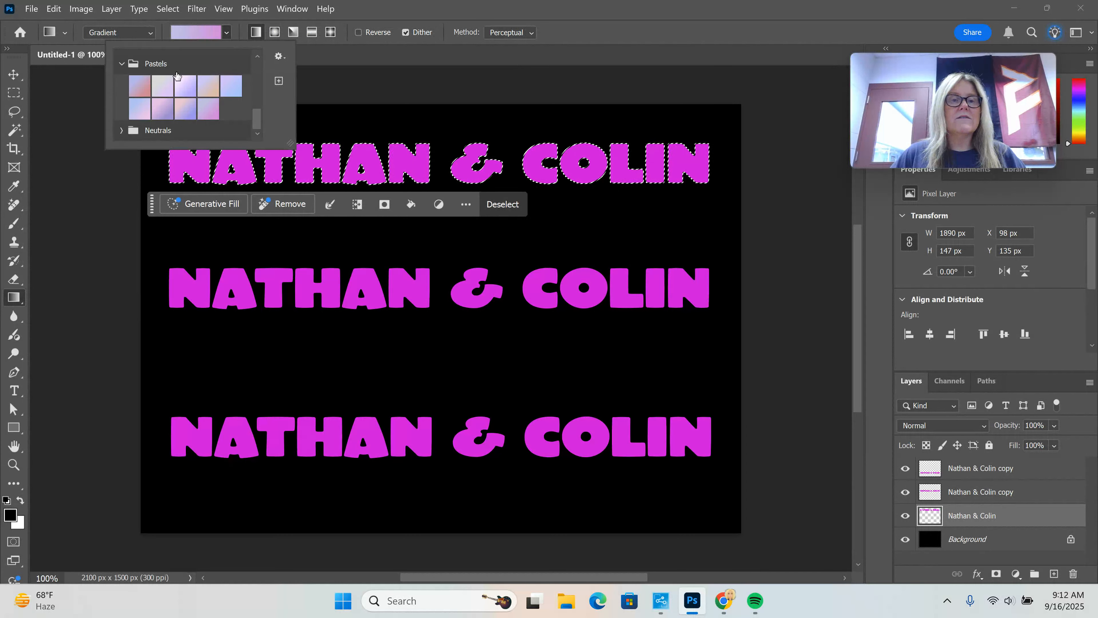
left_click(122, 65)
left_click_drag(254, 115, 254, 42)
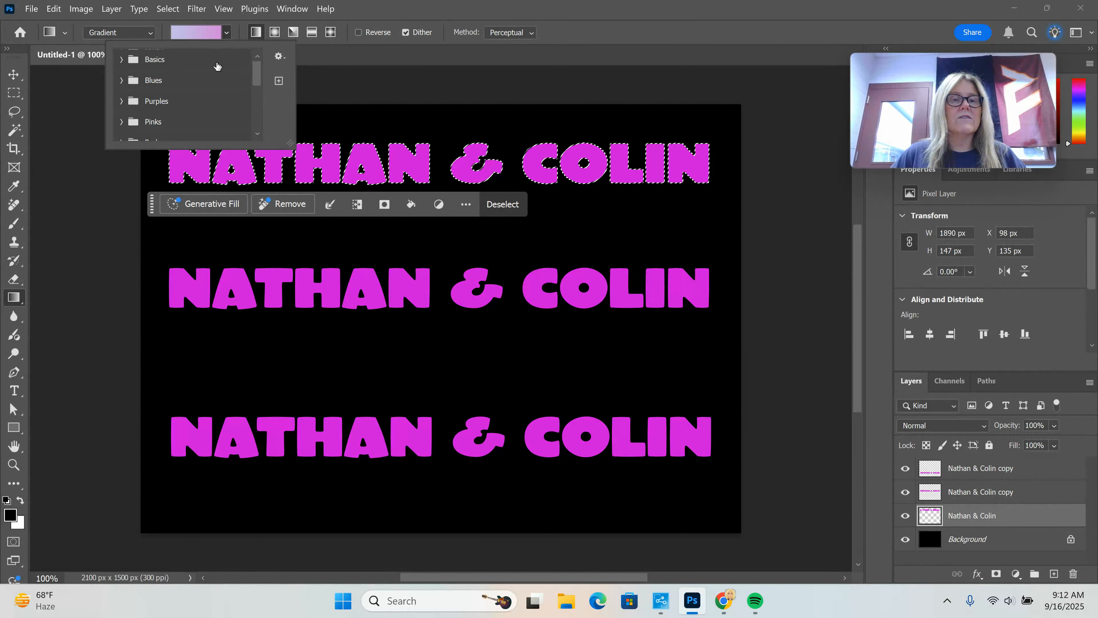
left_click_drag(257, 77, 256, 98)
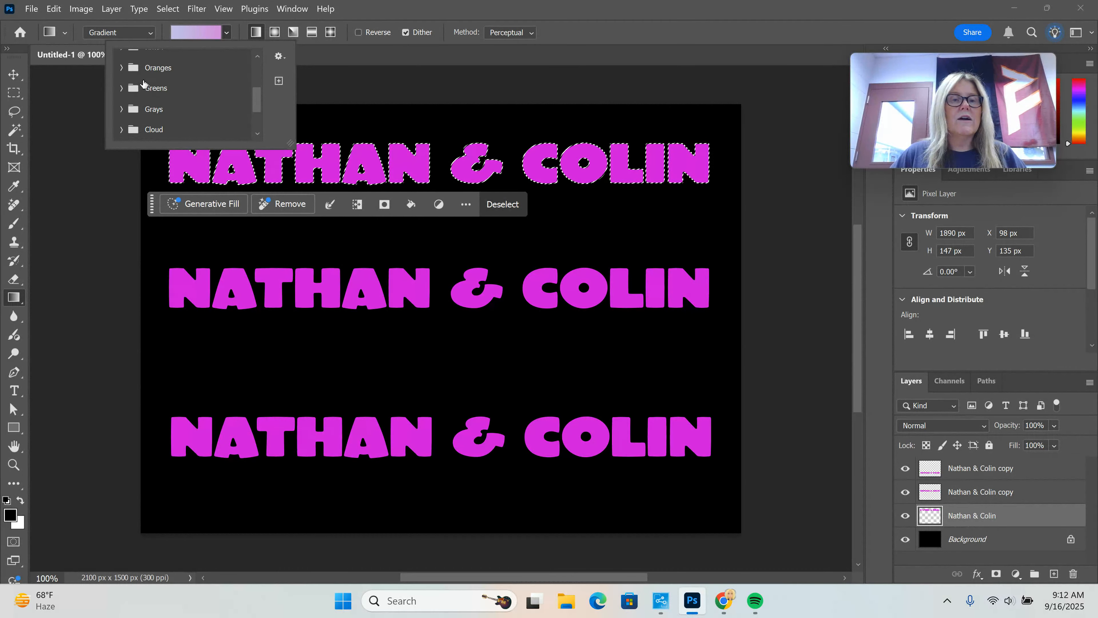
left_click(121, 67)
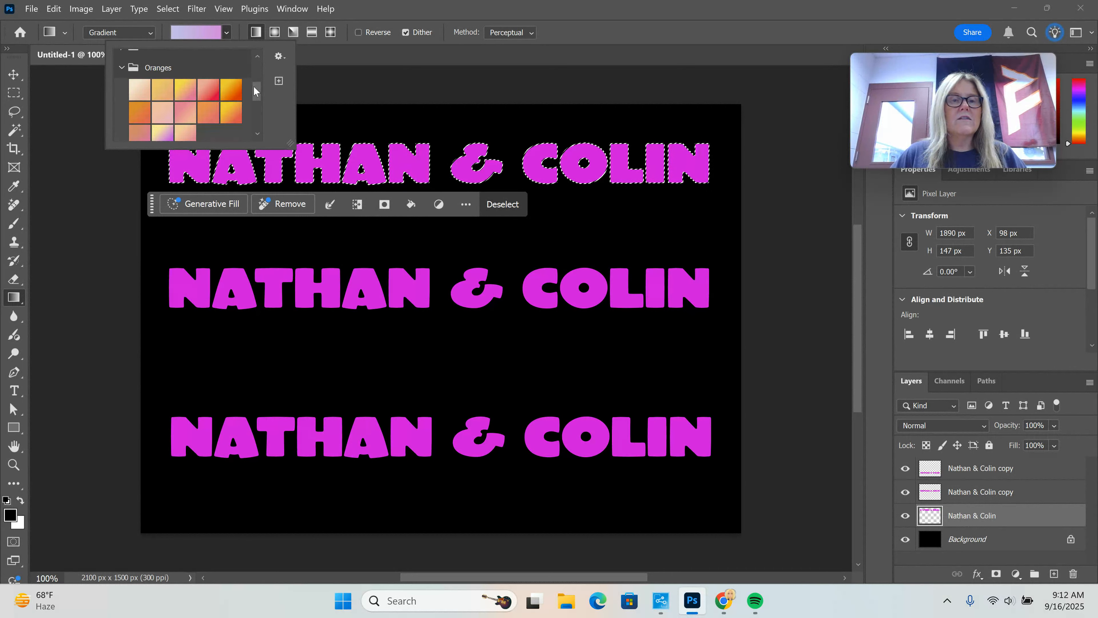
left_click(238, 91)
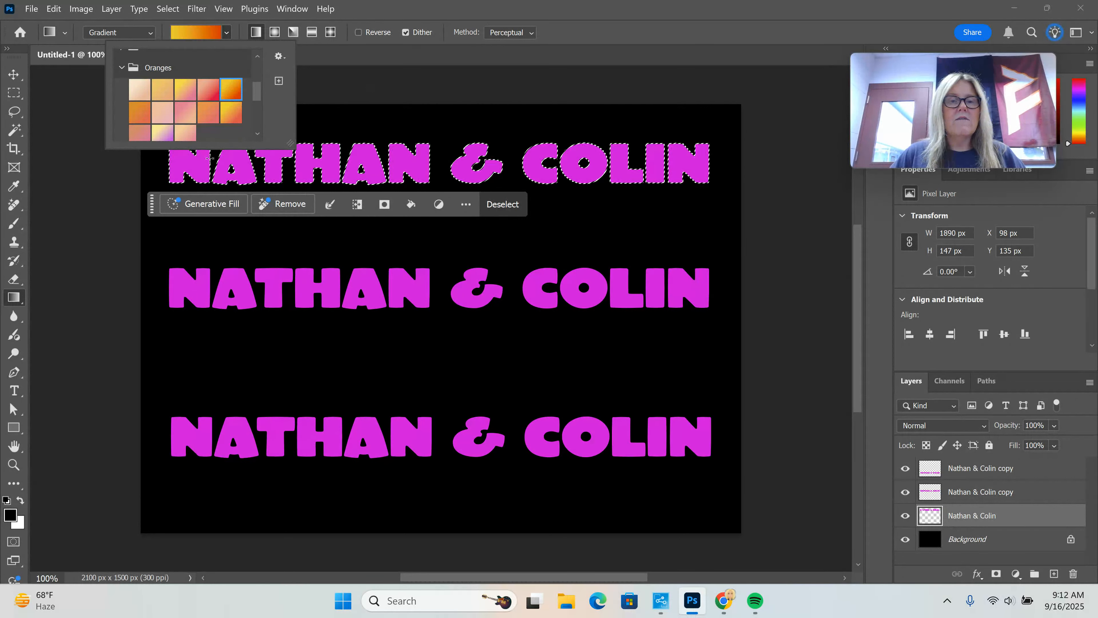
left_click_drag(157, 163, 128, 165)
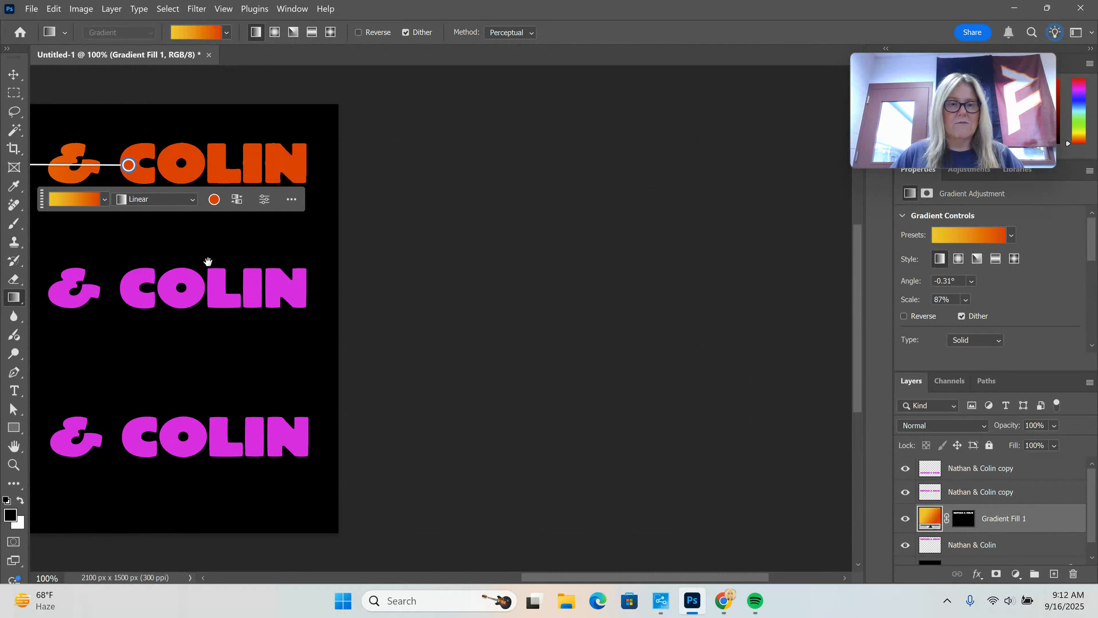
left_click_drag(208, 261, 606, 233)
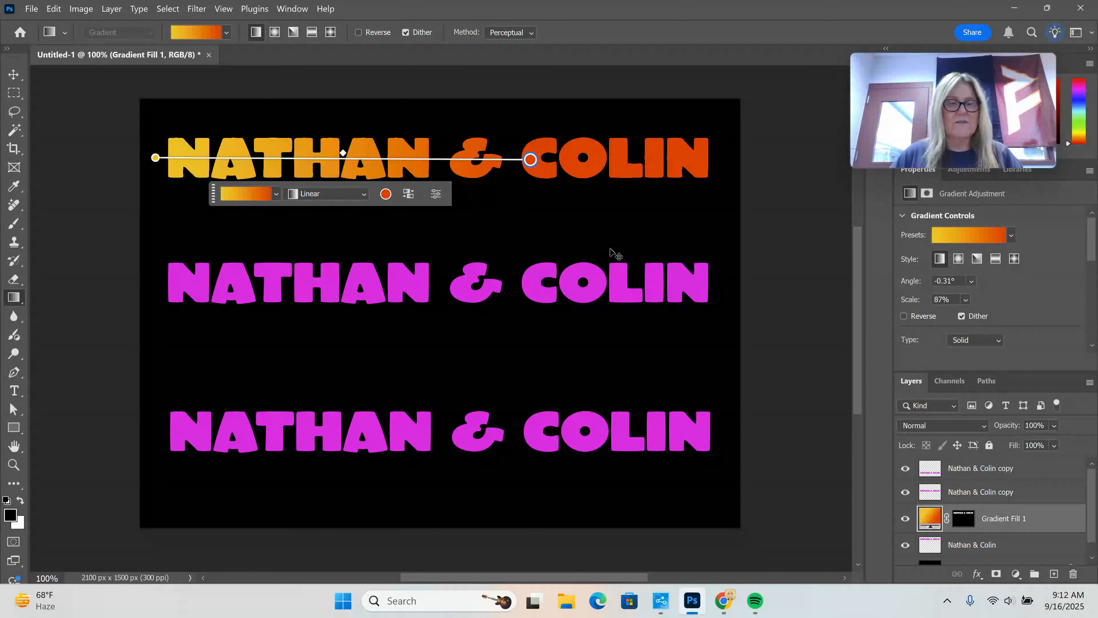
key("ctrl+z")
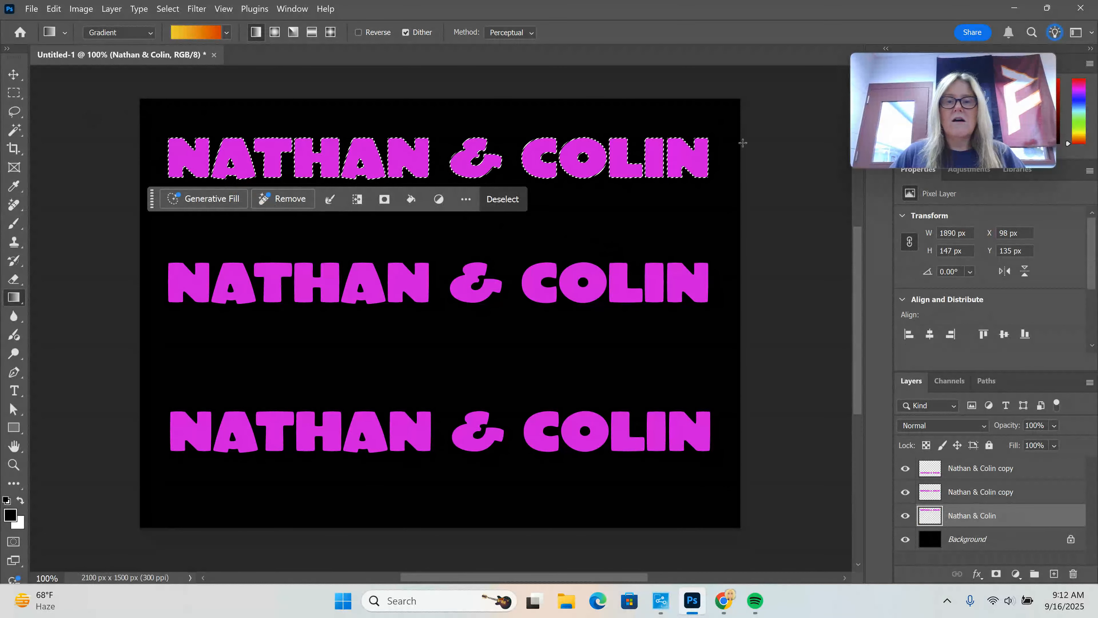
Draw a linear gradient through the selected top line from right to left, at about -178° and 124% scale
left_click_drag(736, 150, 205, 170)
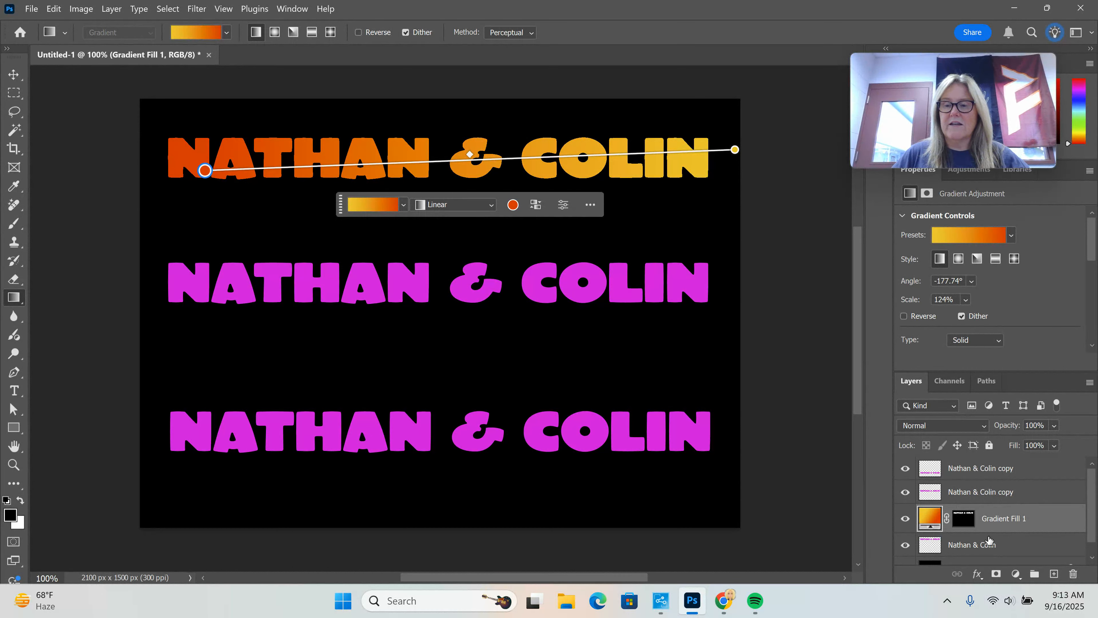
Select the first name and the ampersand of the middle line on its own layer with the Magic Wand tool
left_click(971, 493)
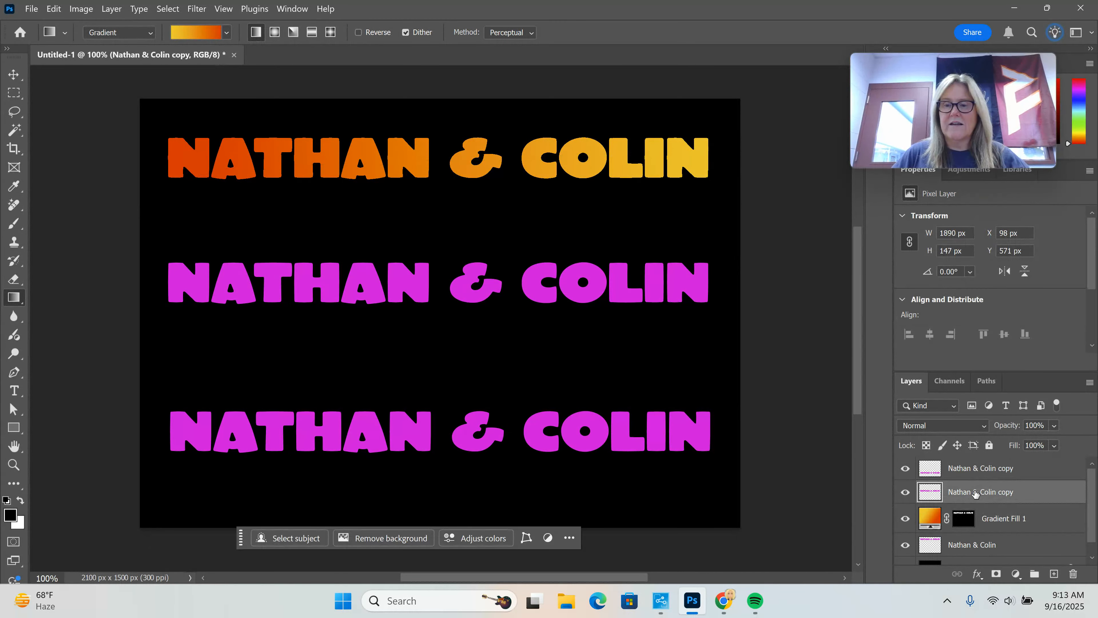
left_click(15, 75)
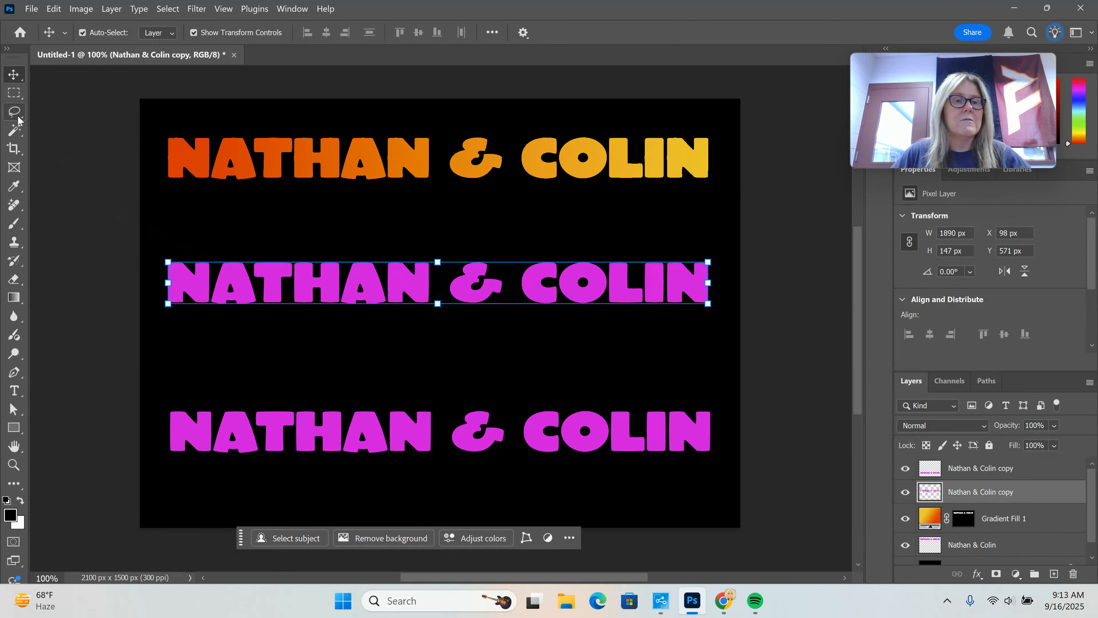
left_click(19, 136)
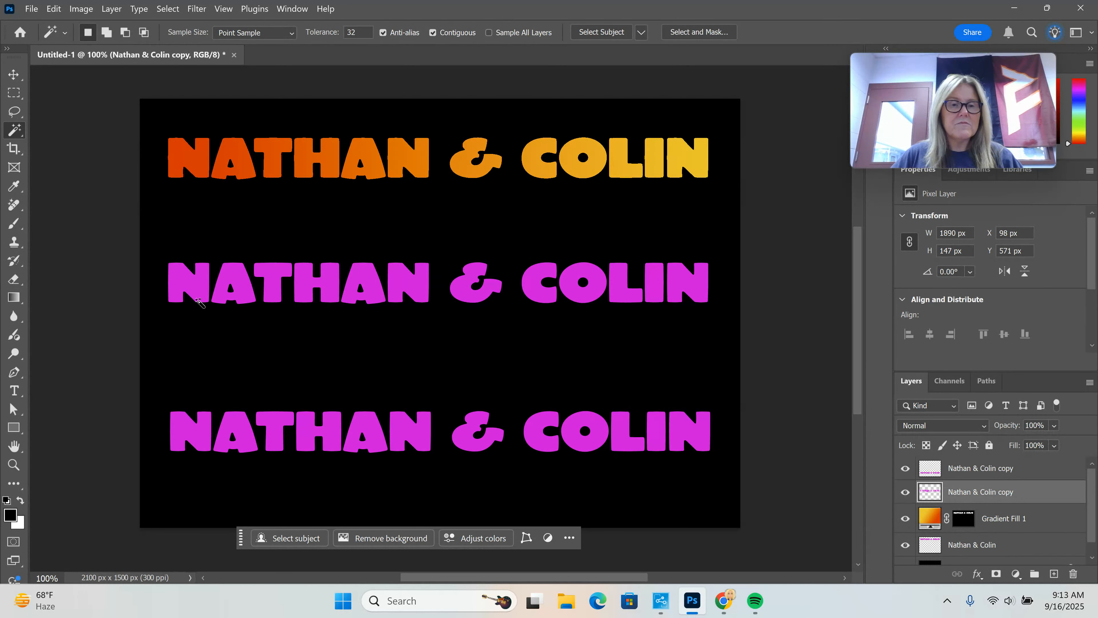
left_click(175, 272)
left_click(228, 278, "shift")
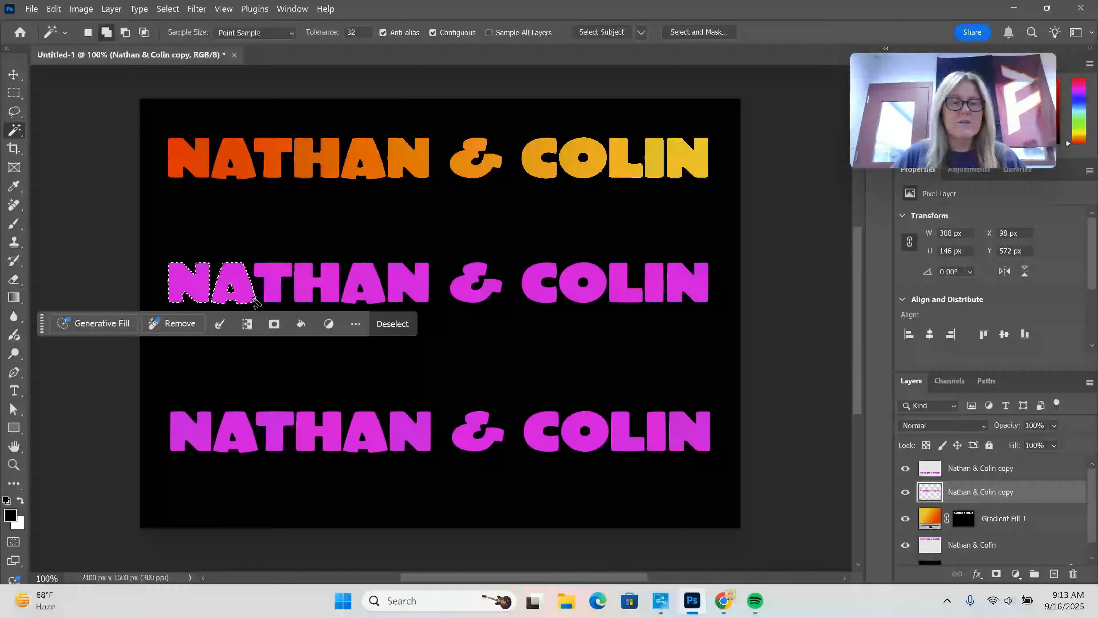
left_click(271, 281, "shift")
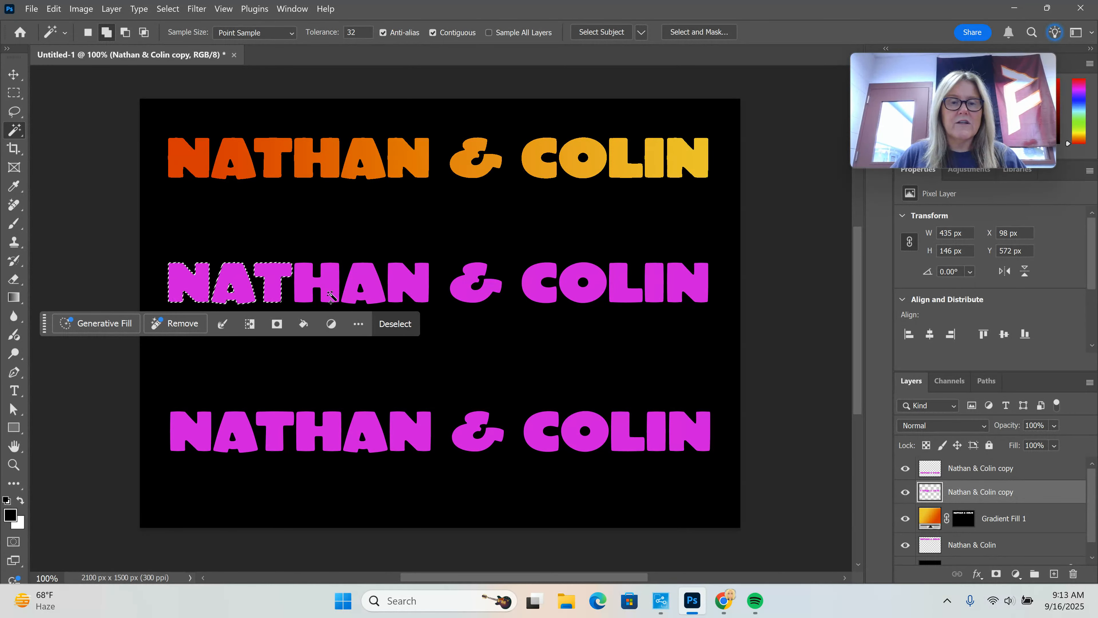
left_click(333, 283, "shift")
left_click(362, 281, "shift")
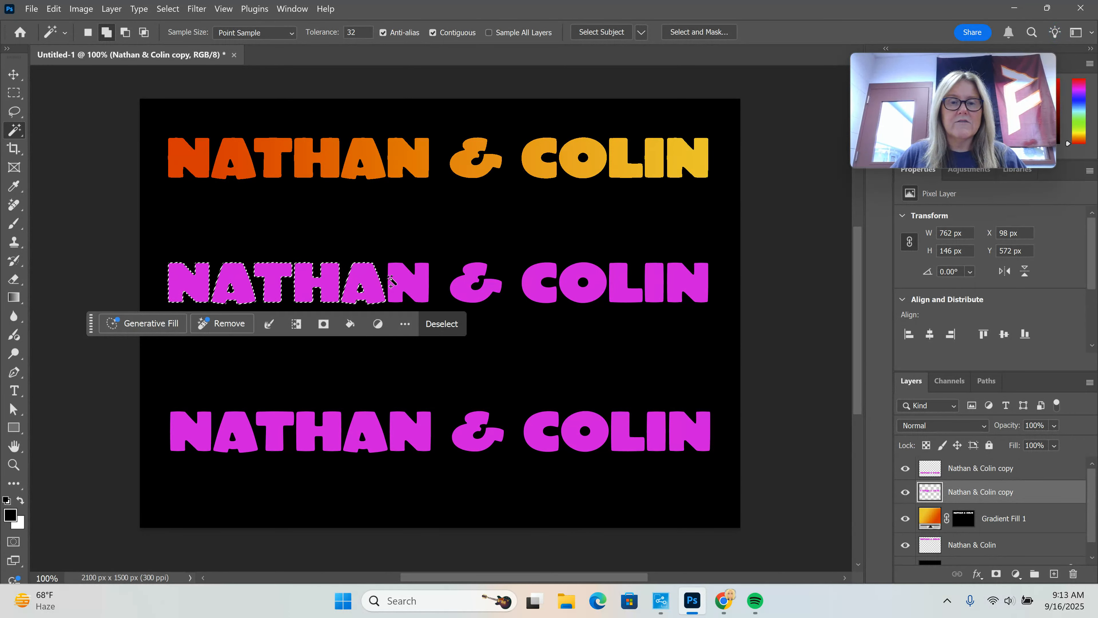
left_click(396, 284, "shift")
left_click(464, 286, "shift")
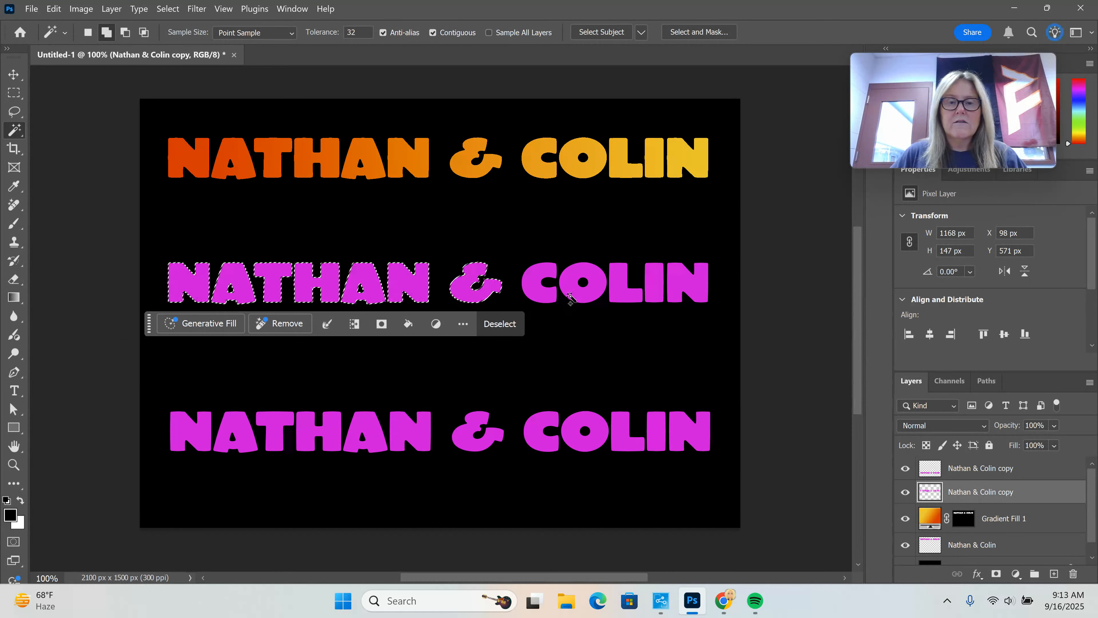
Add all five letters of the second name in the middle line to the selection
left_click(544, 276, "shift")
left_click(584, 283, "shift")
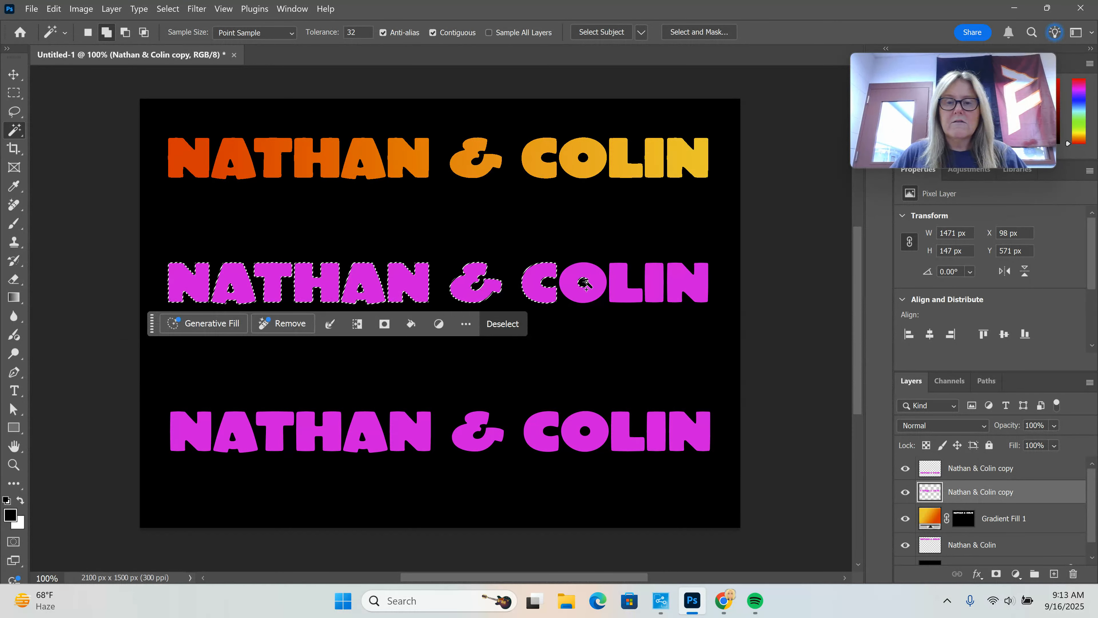
key("ctrl+z")
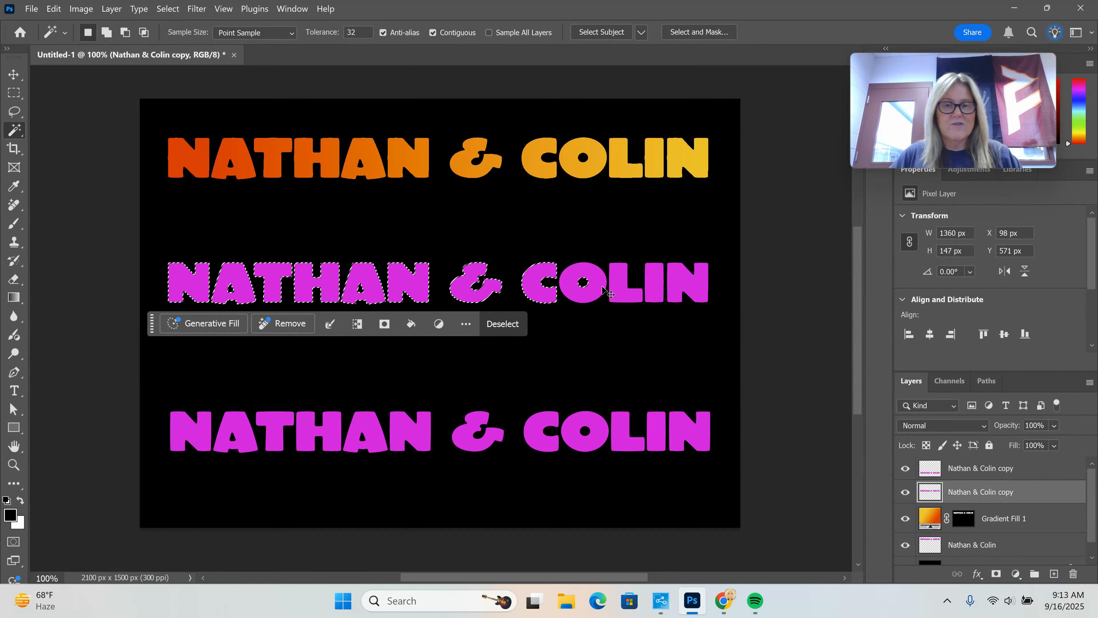
key("shift")
left_click(584, 273, "shift")
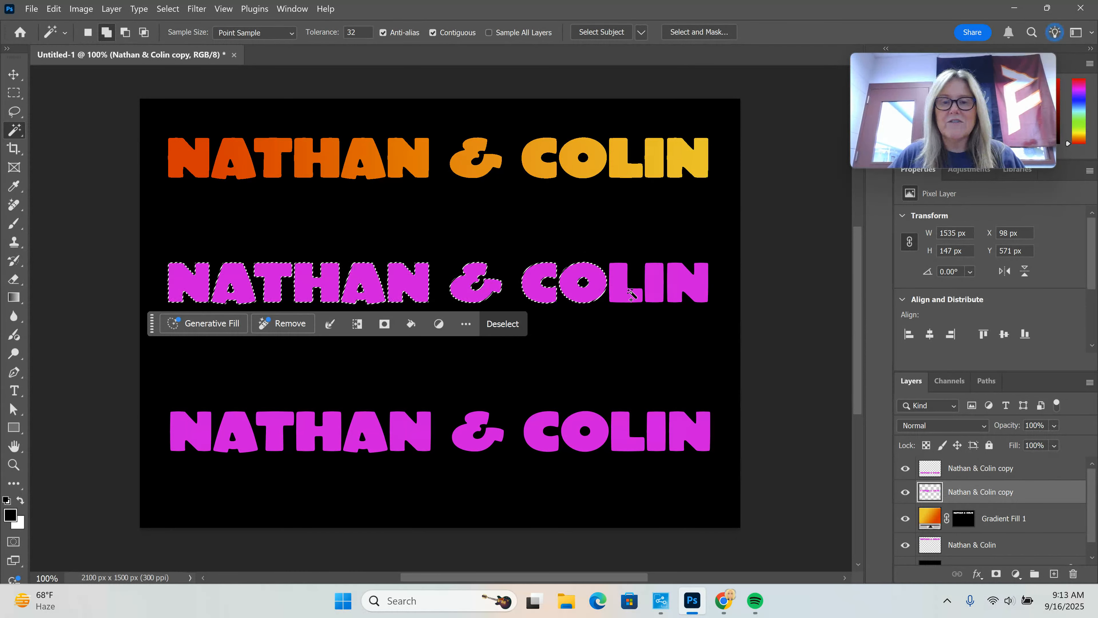
left_click(629, 294, "shift")
left_click(655, 281, "shift")
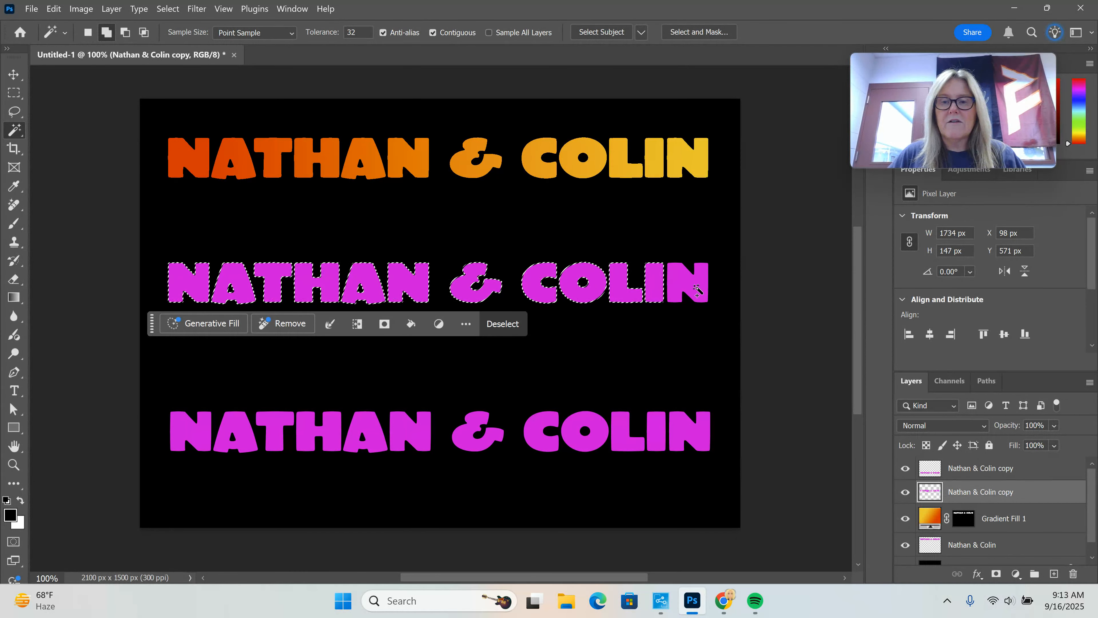
left_click(692, 282, "shift")
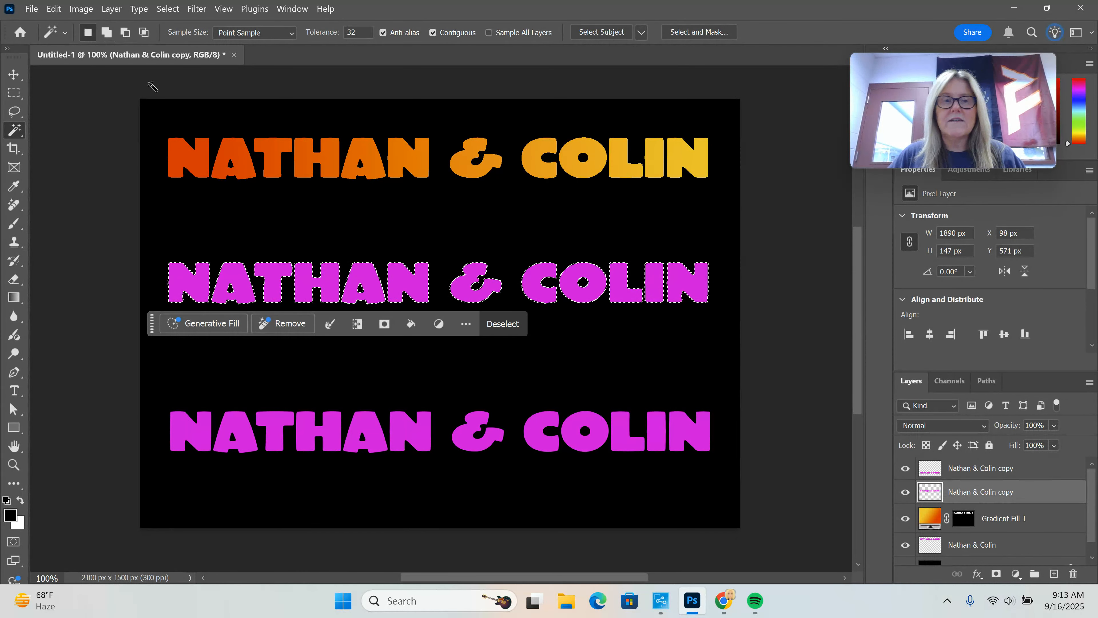
Set the Gradient tool to the pink, blue and lavender preset from the Iridescent group
left_click(17, 301)
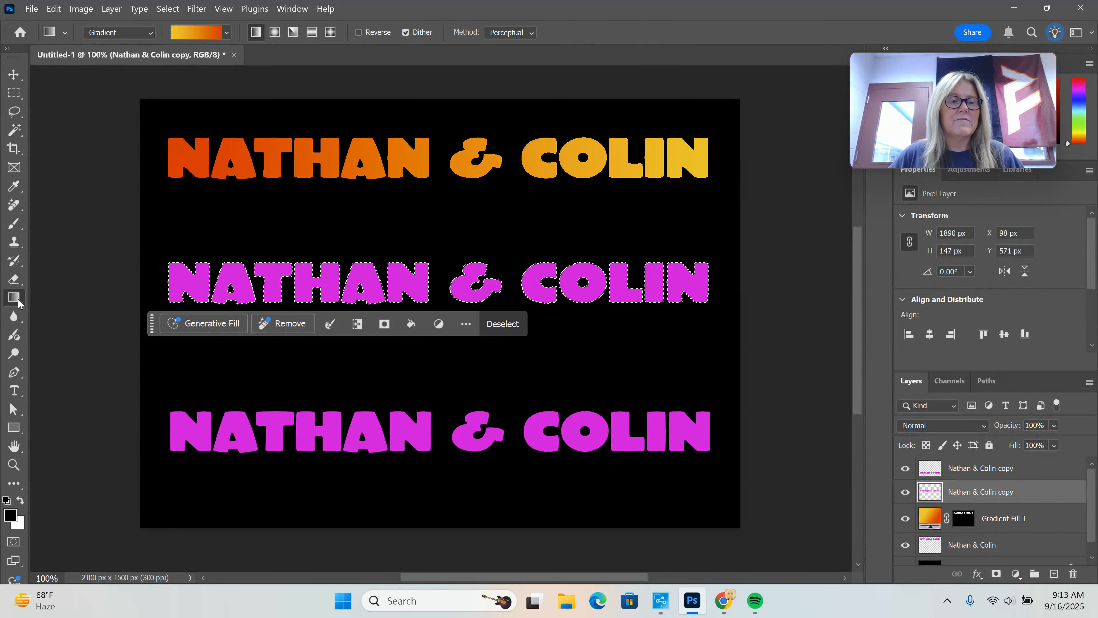
left_click(229, 33)
left_click(123, 69)
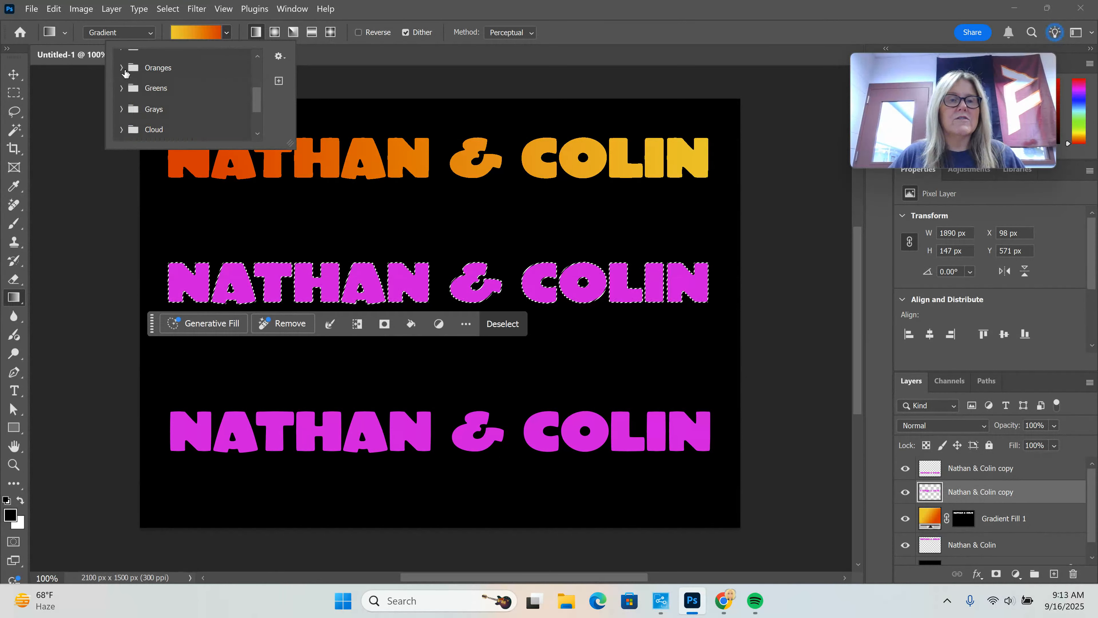
scroll(175, 104, "down", 3)
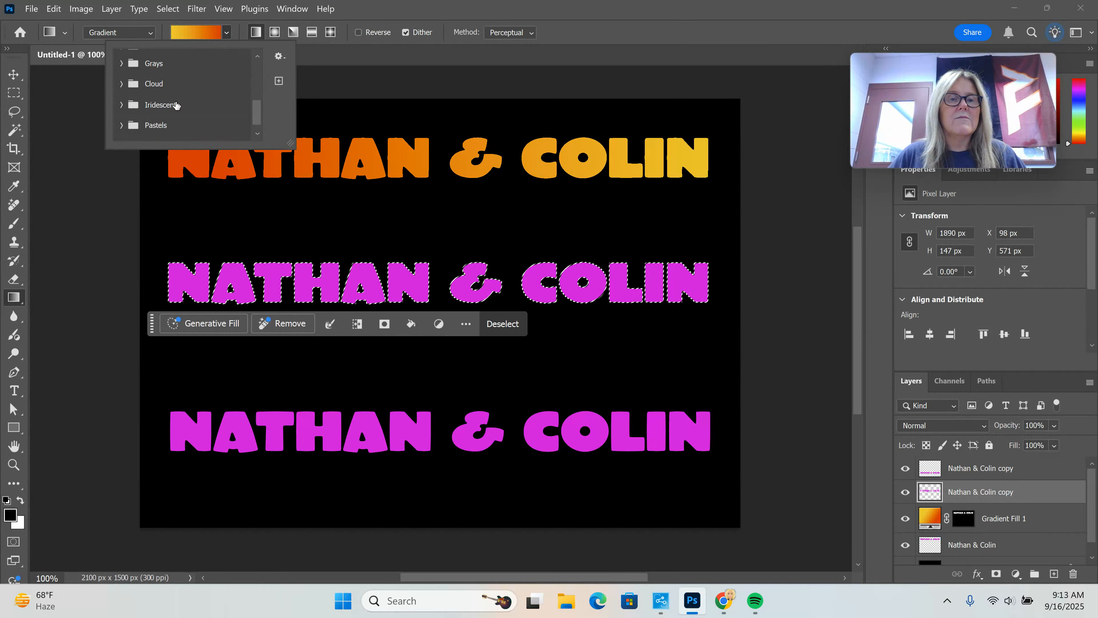
left_click(122, 106)
scroll(229, 104, "down", 1)
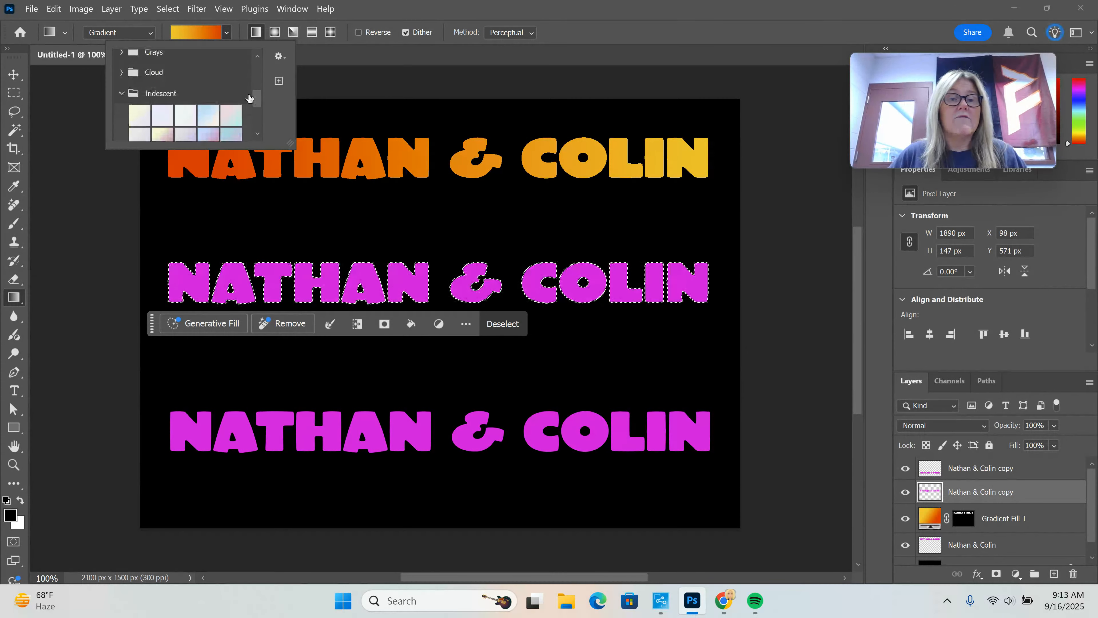
scroll(229, 98, "down", 2)
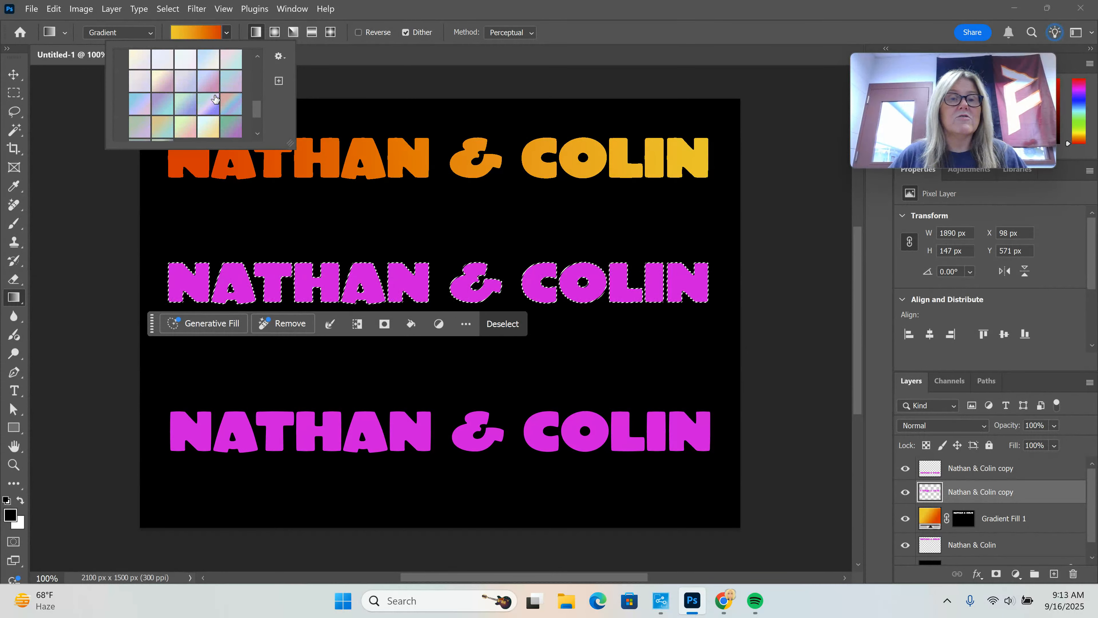
left_click(231, 104)
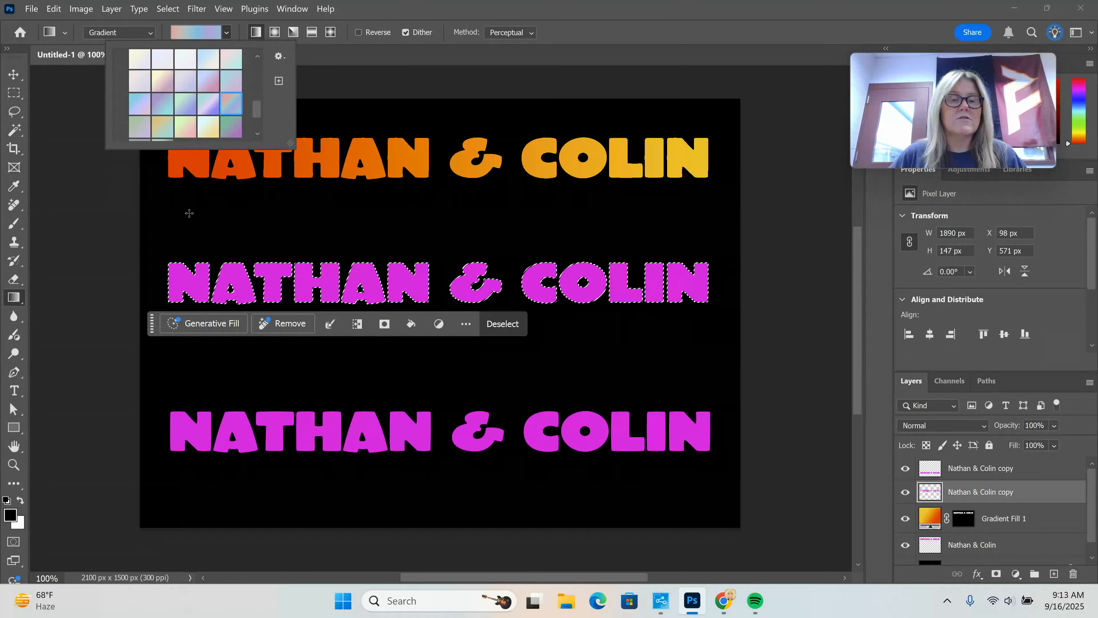
Draw a linear gradient through the selected middle line from left to right, at about -2° and 99% scale
left_click_drag(157, 269, 412, 282)
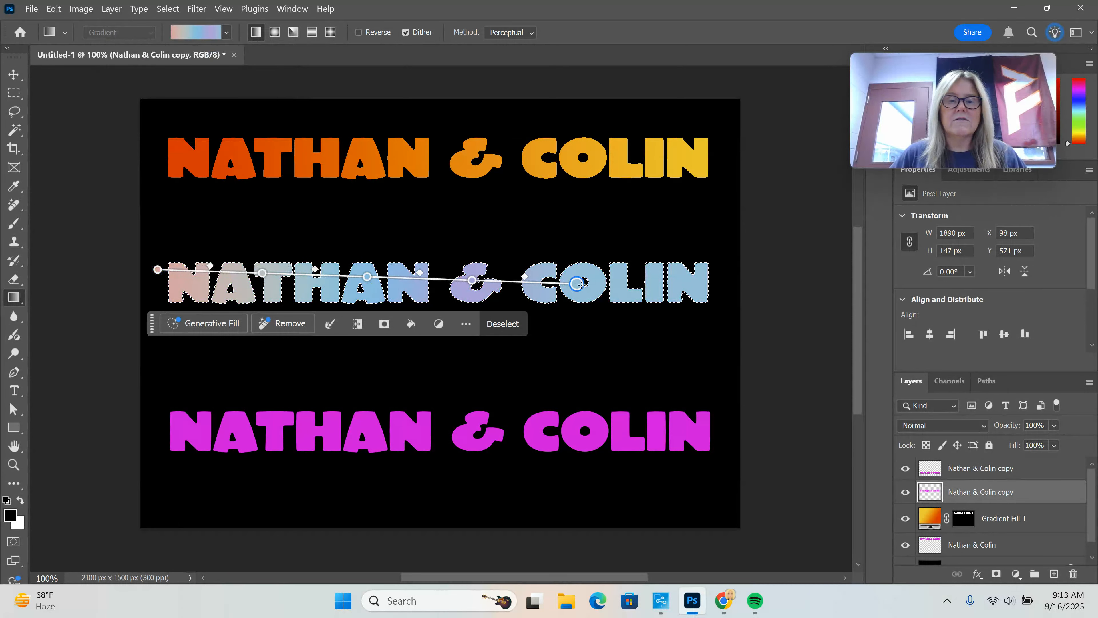
left_click_drag(577, 284, 581, 285)
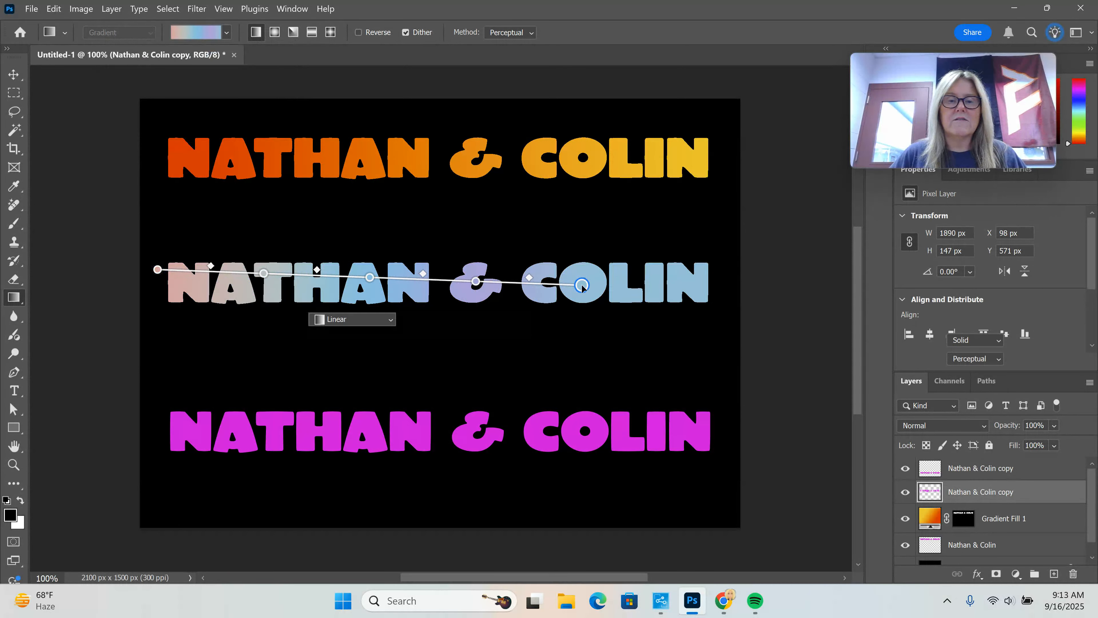
left_click(12, 70)
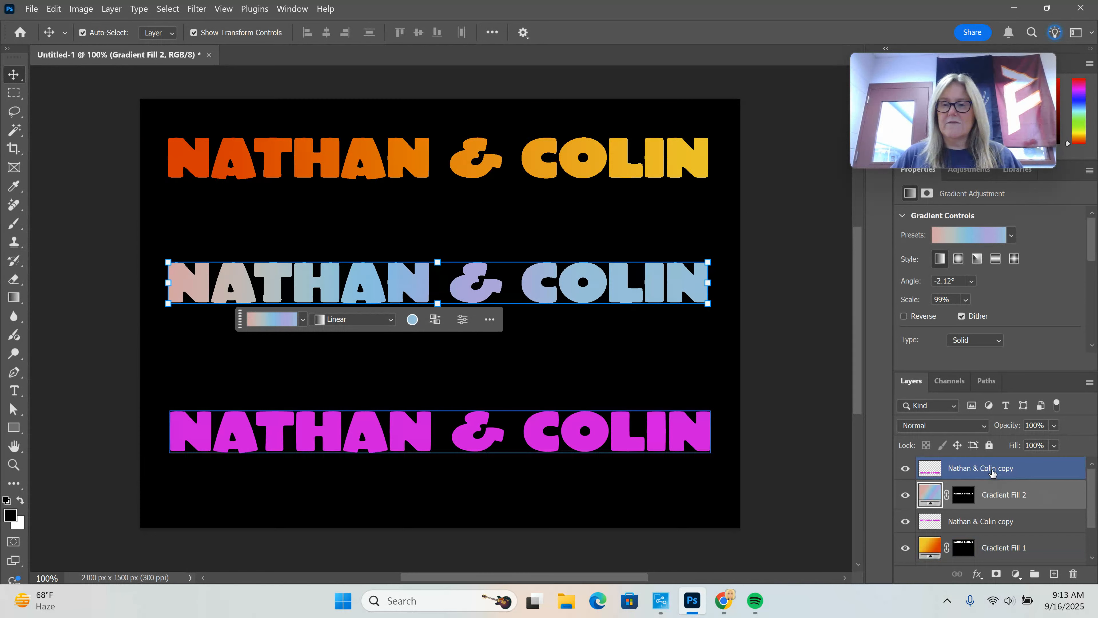
Select all six letters of the first name in the bottom line on its own layer with the Magic Wand tool
left_click(992, 472)
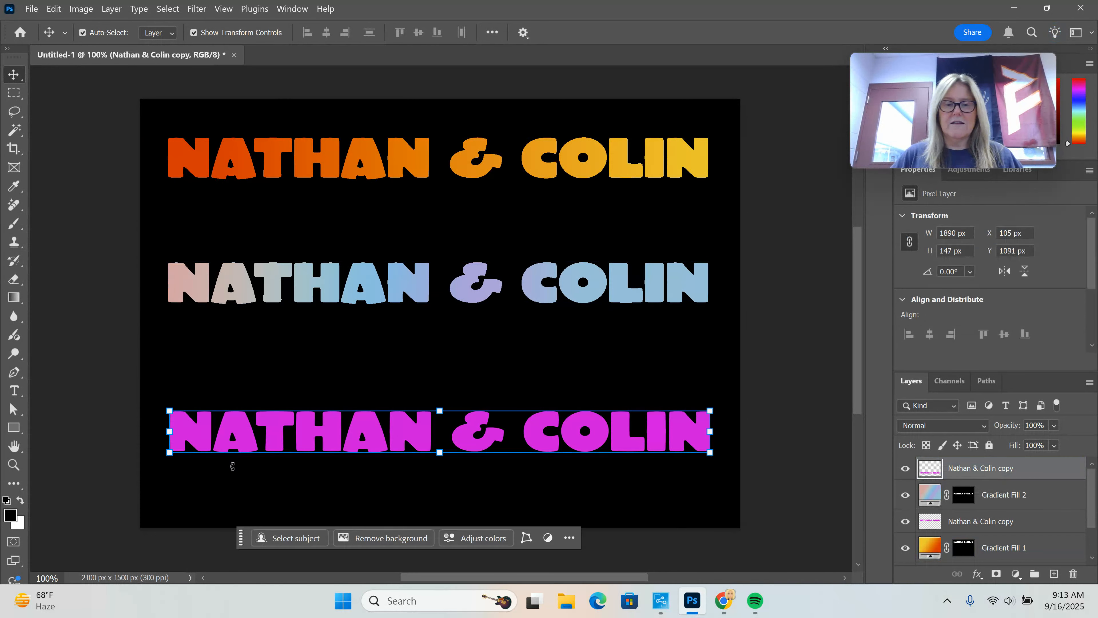
left_click(17, 132)
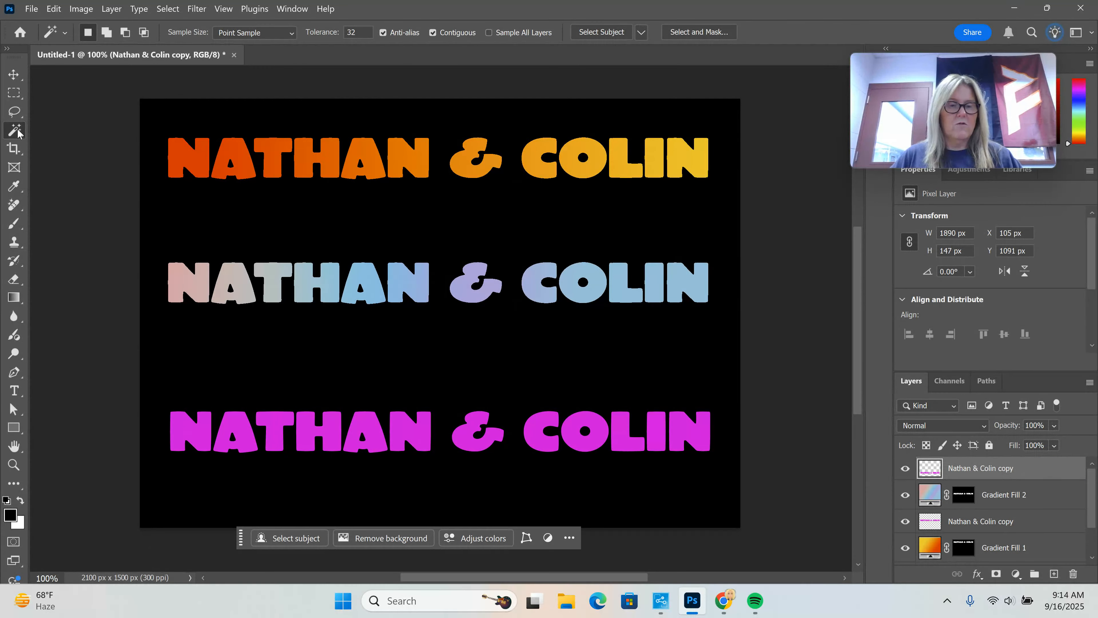
left_click(202, 433)
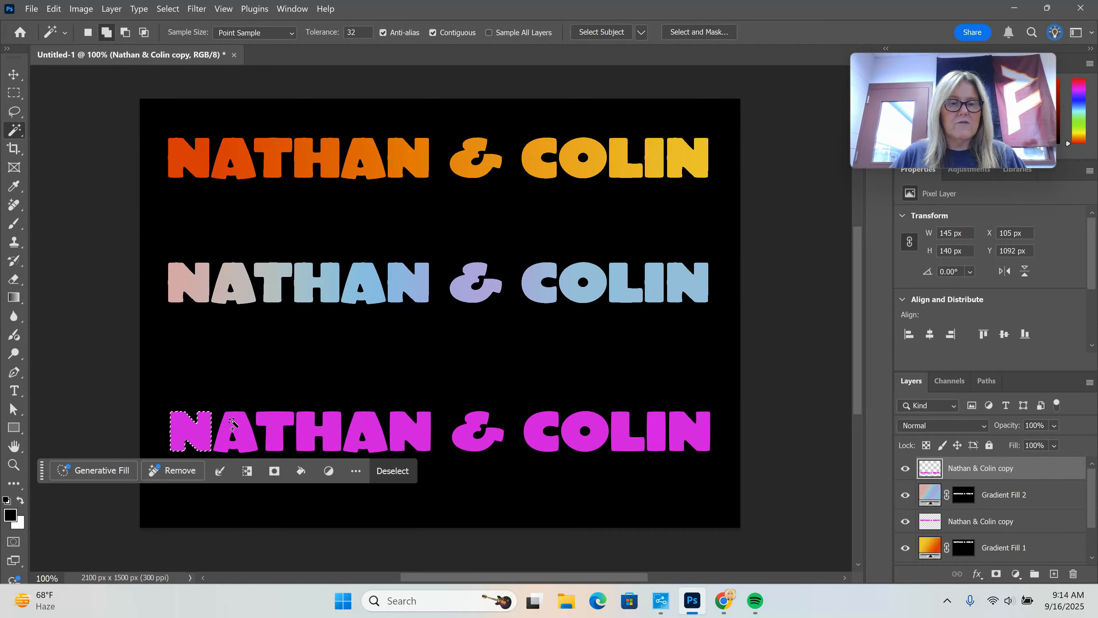
left_click(233, 425)
left_click(275, 428)
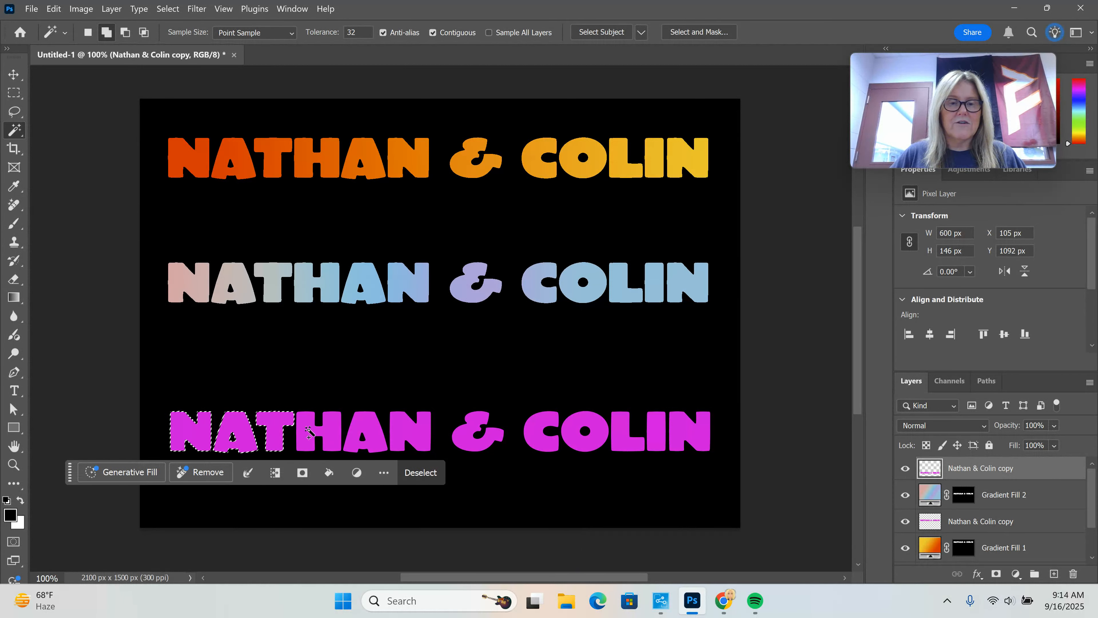
left_click(309, 433)
left_click(363, 433)
left_click(411, 433)
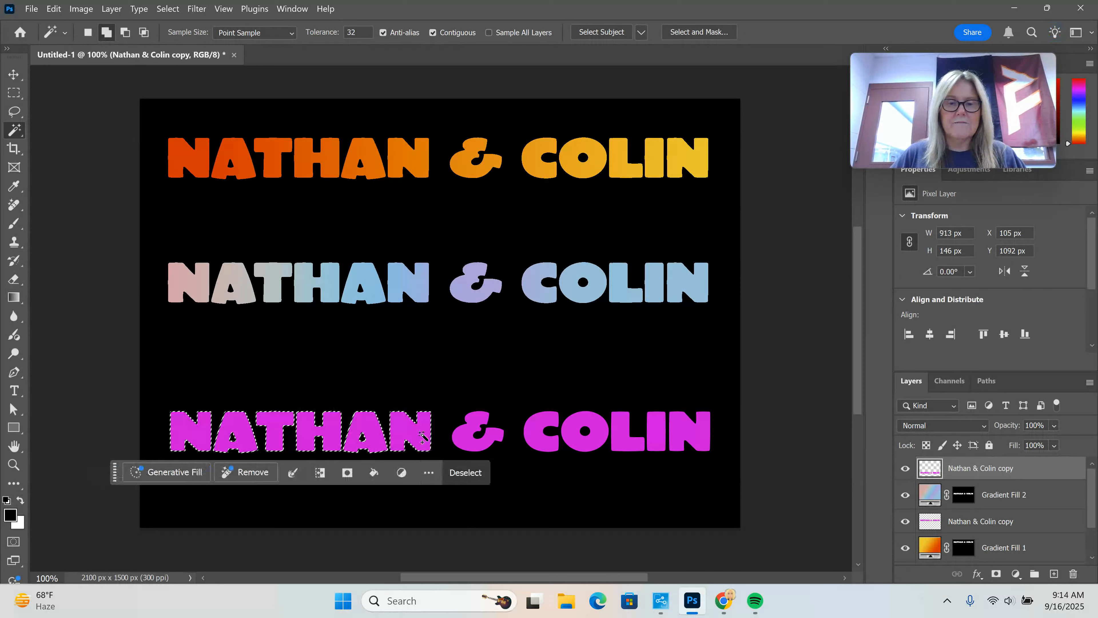
Add the ampersand and all five letters of the second name in the bottom line to the selection
left_click(471, 446)
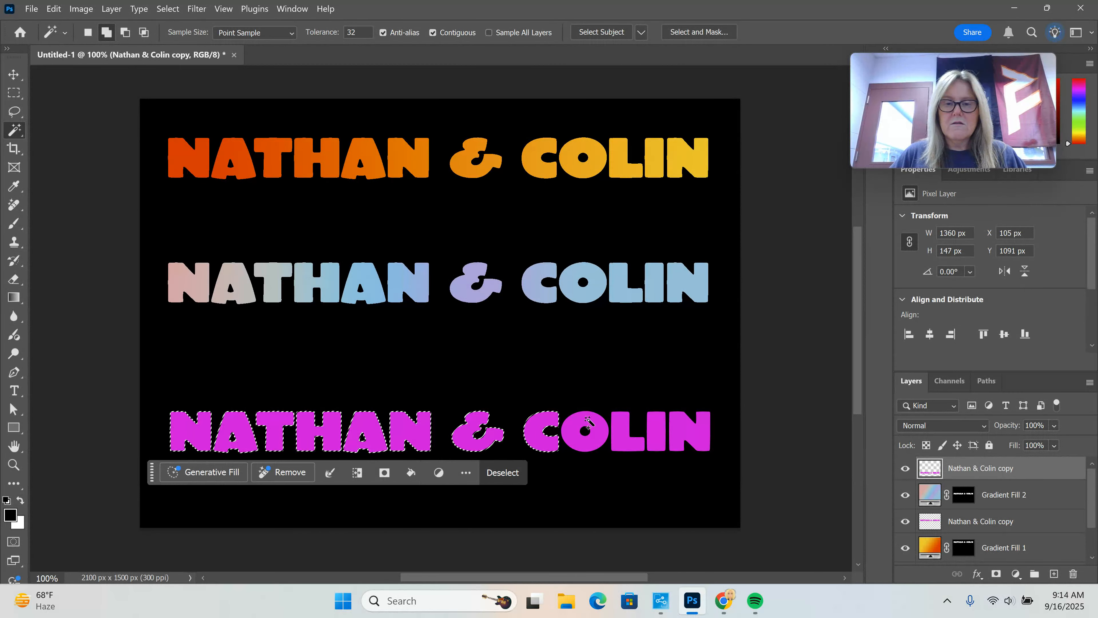
left_click(657, 437)
left_click(701, 440)
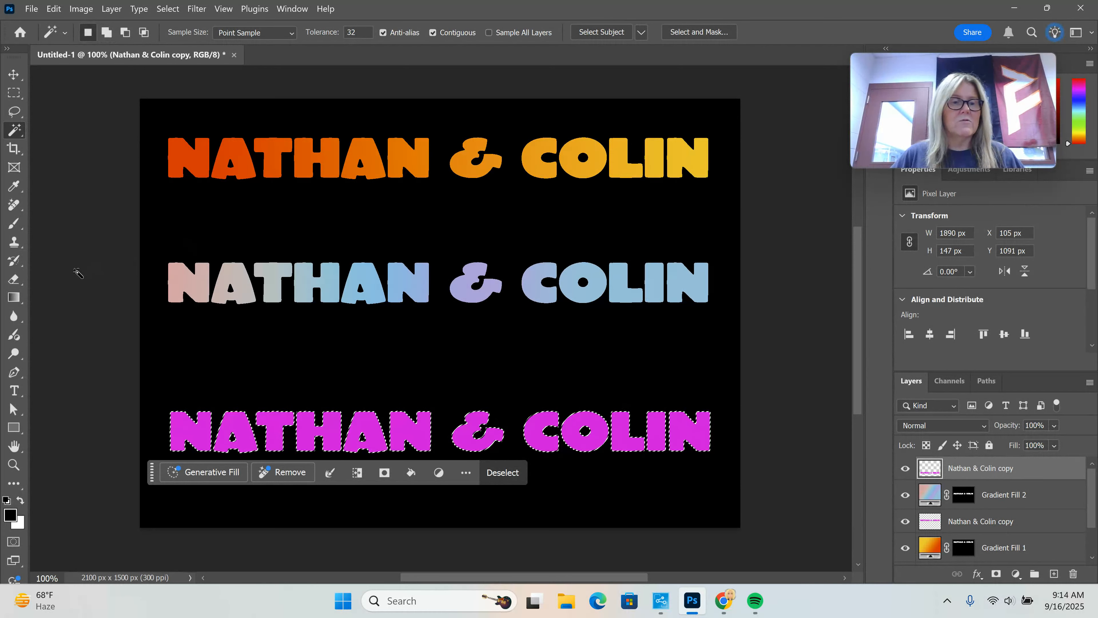
Draw a right-to-left linear gradient through the bottom line using the magenta to dark purple preset from the Purples group, at about -179° and 95% scale
left_click(14, 299)
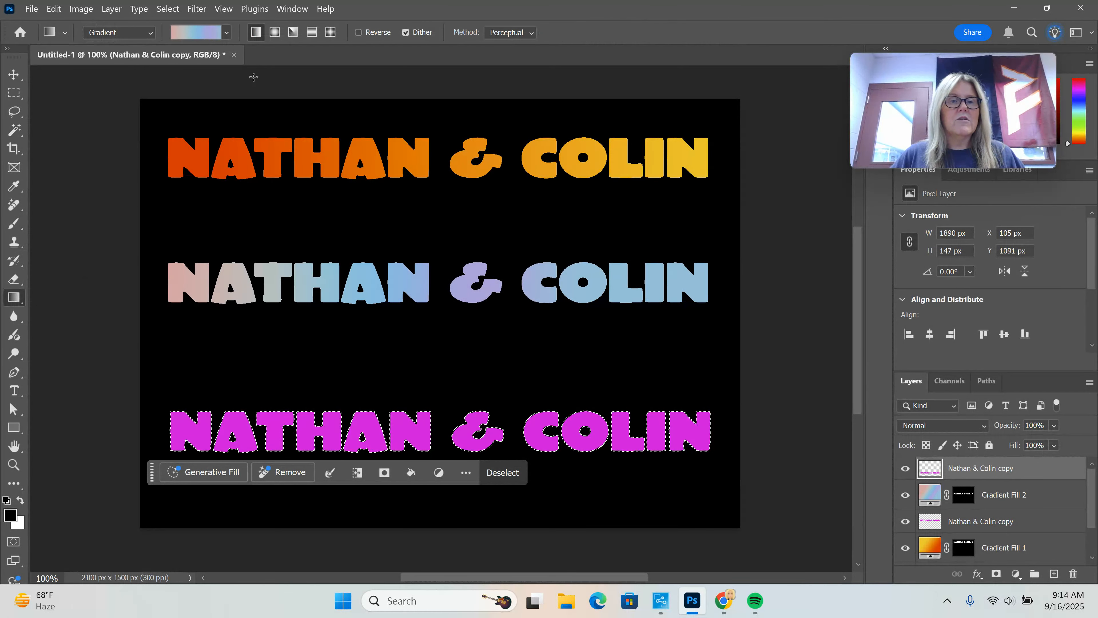
left_click(227, 32)
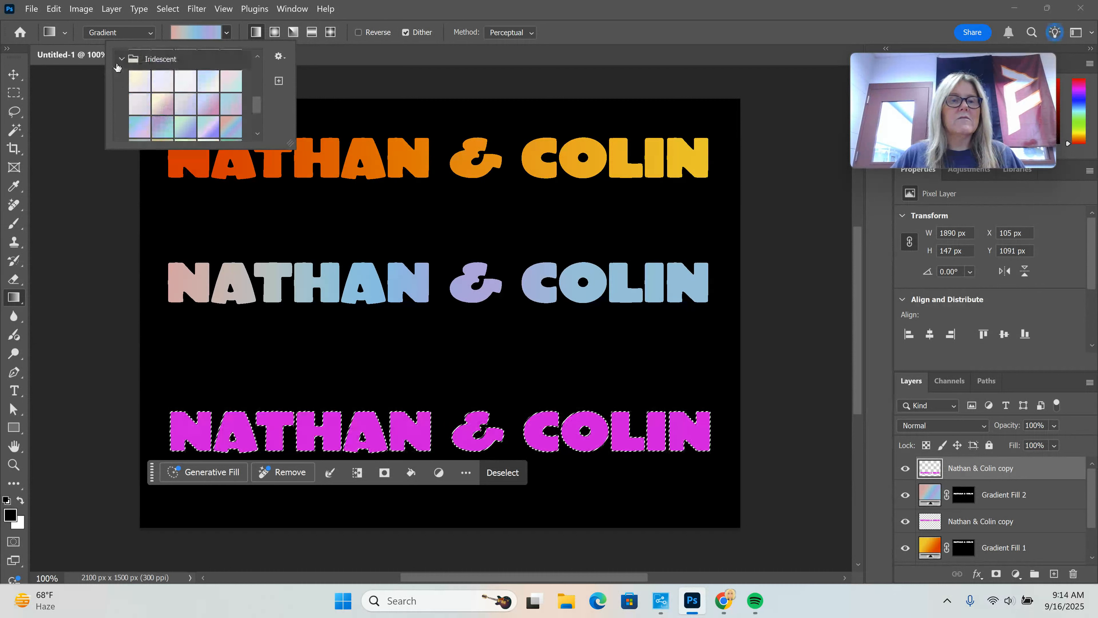
left_click(120, 62)
scroll(192, 106, "up", 3)
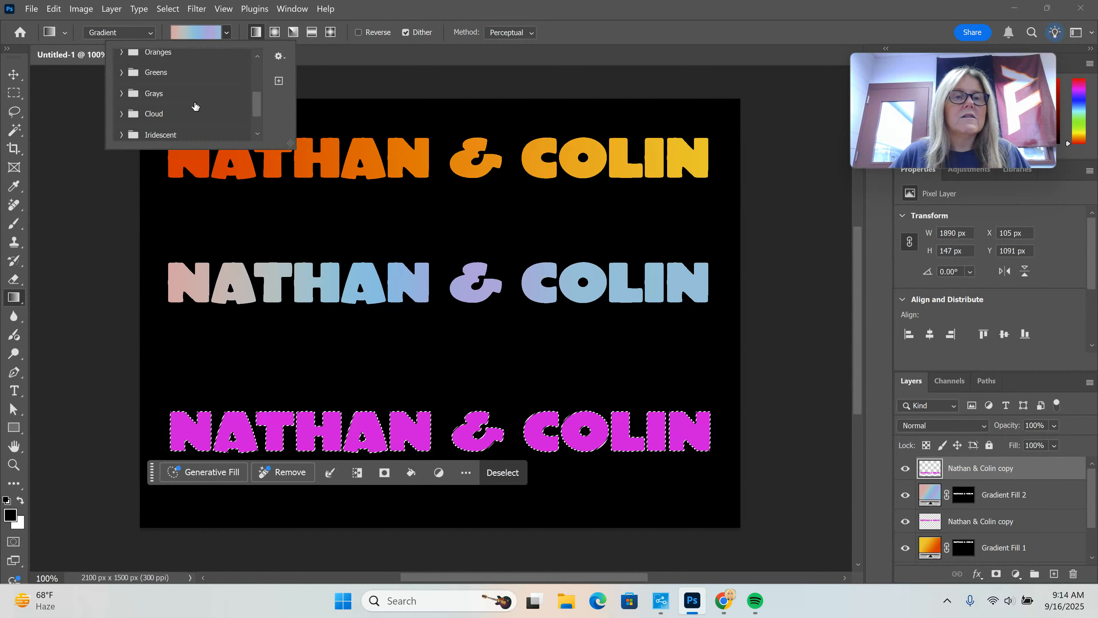
scroll(194, 106, "up", 4)
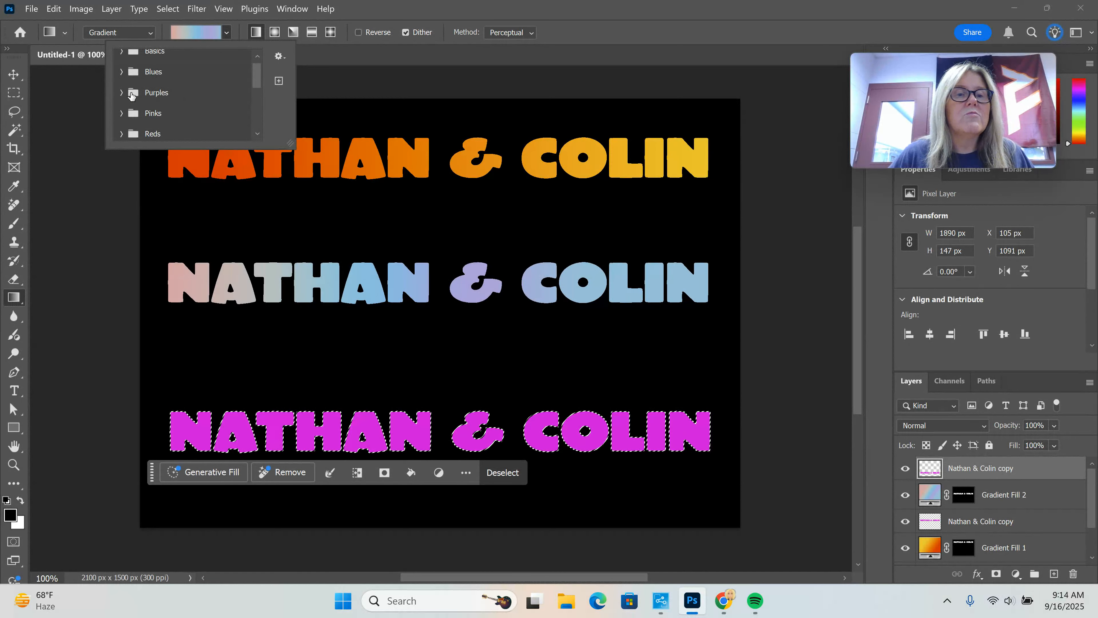
left_click(121, 92)
scroll(181, 98, "down", 1)
scroll(192, 98, "down", 3)
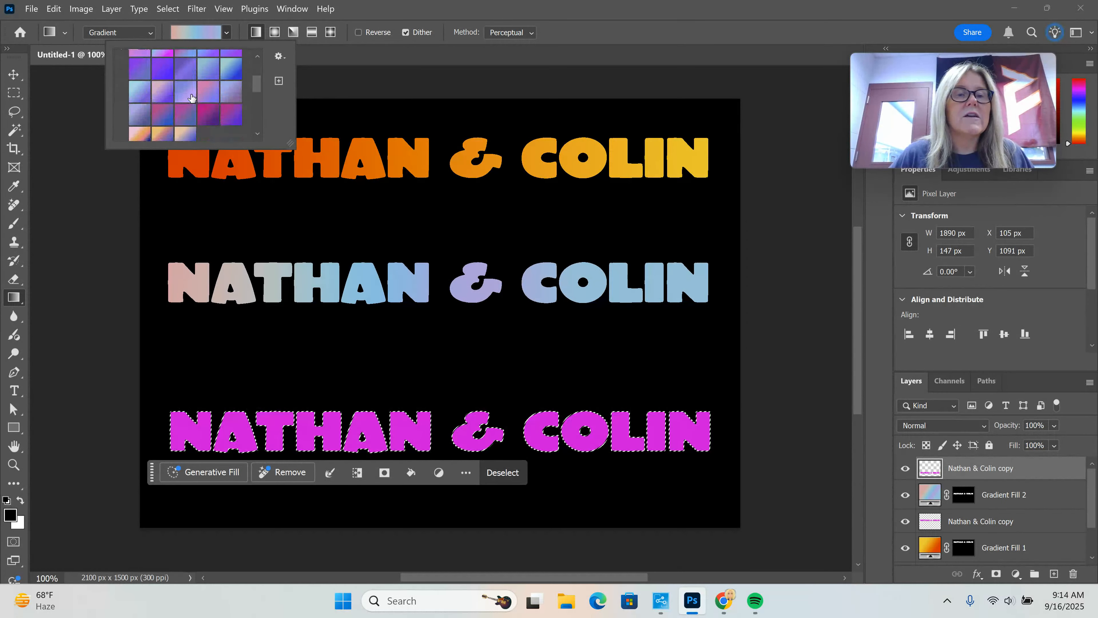
left_click(206, 92)
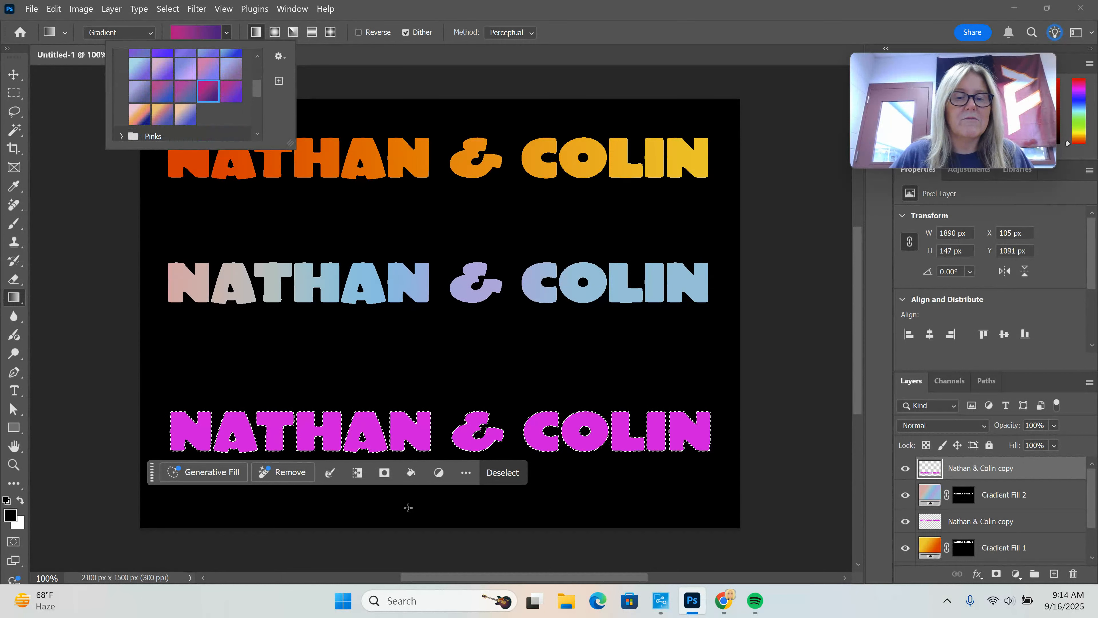
left_click_drag(720, 431, 311, 440)
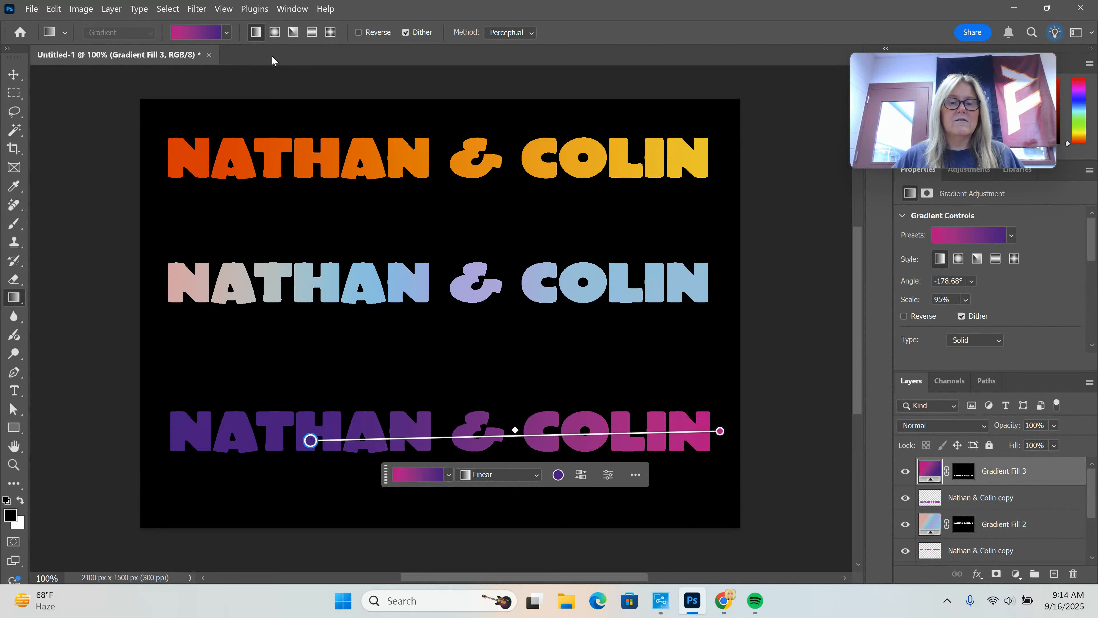
left_click(11, 78)
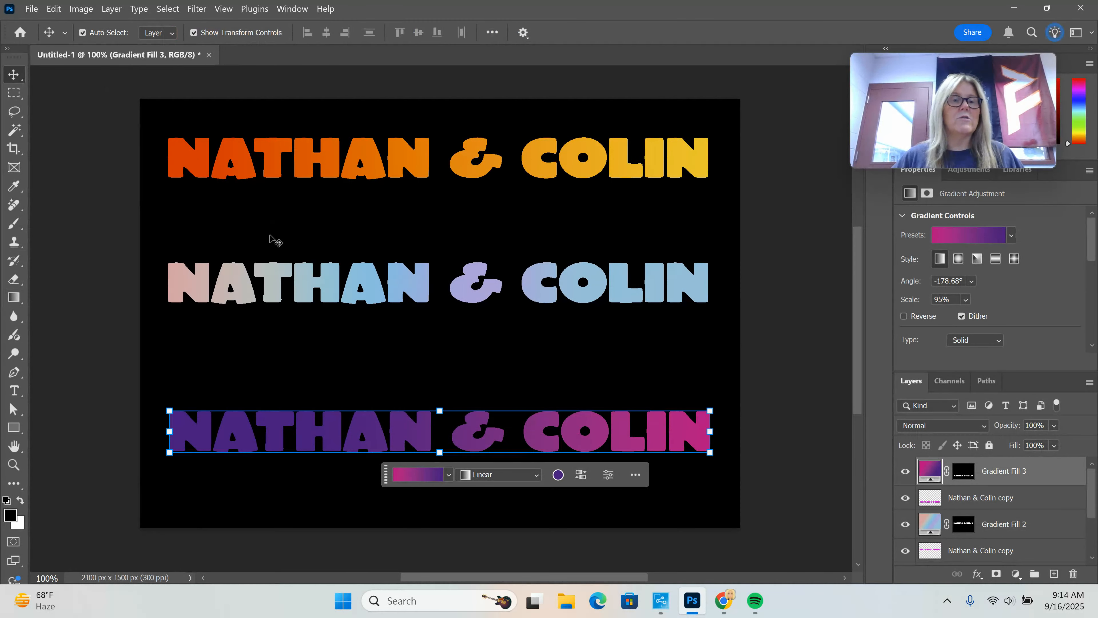
Save the document to Creative Cloud under the name Ch9
left_click(31, 9)
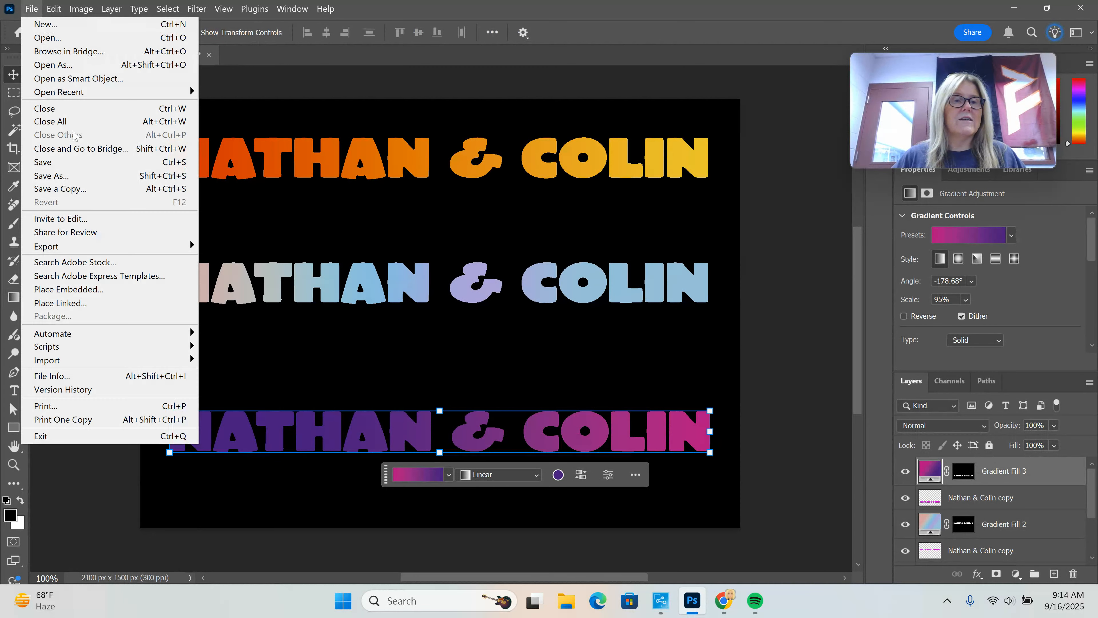
left_click(85, 178)
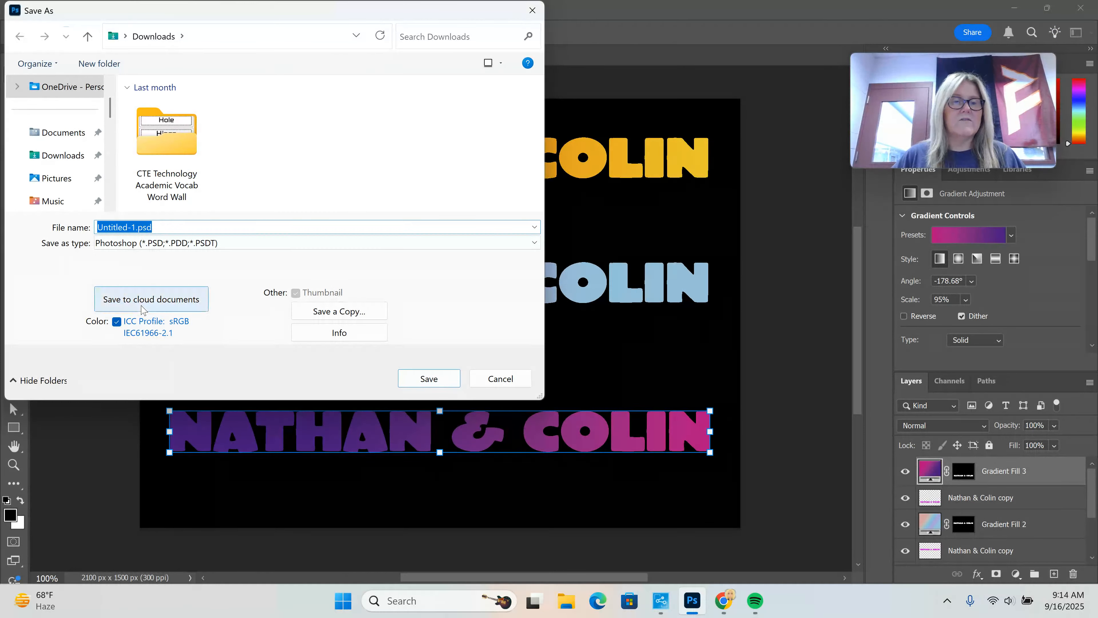
type("Ch9")
left_click(150, 230)
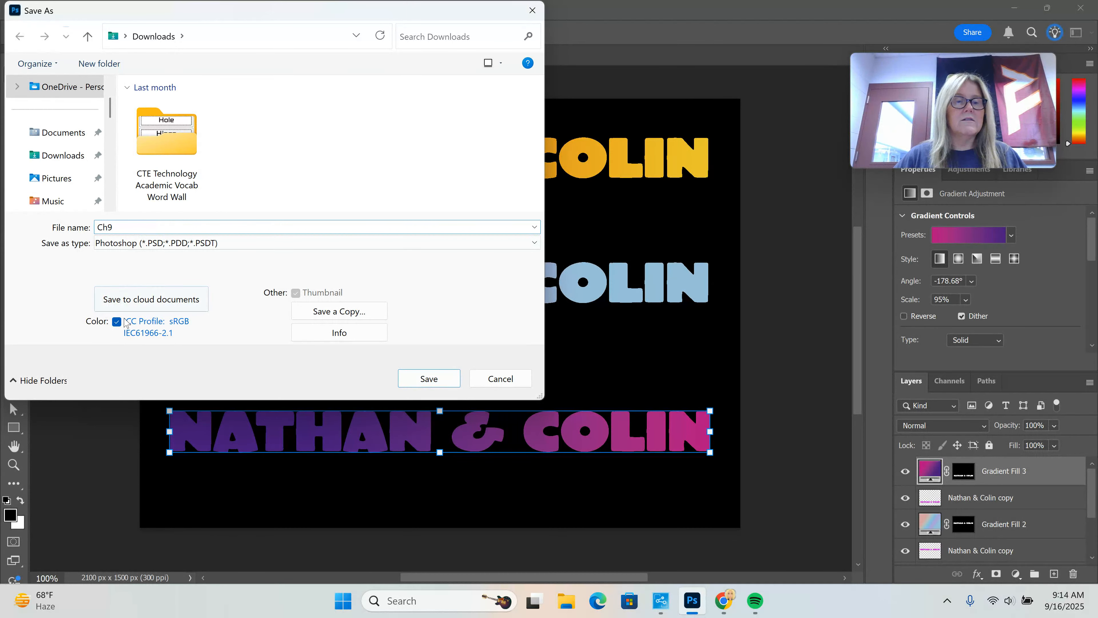
left_click(139, 301)
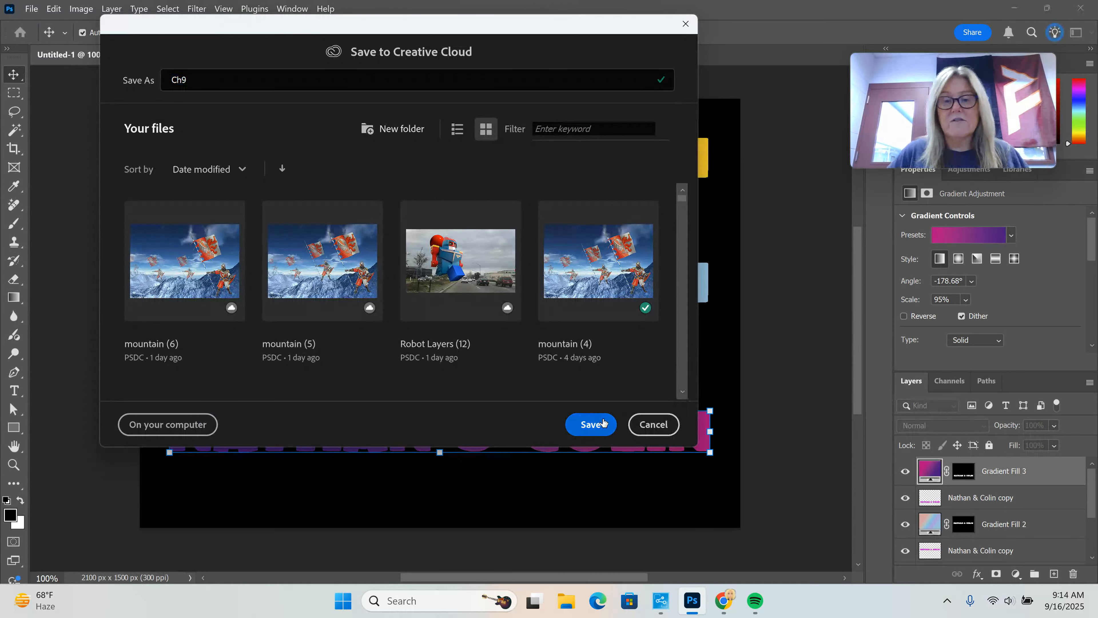
left_click(599, 416)
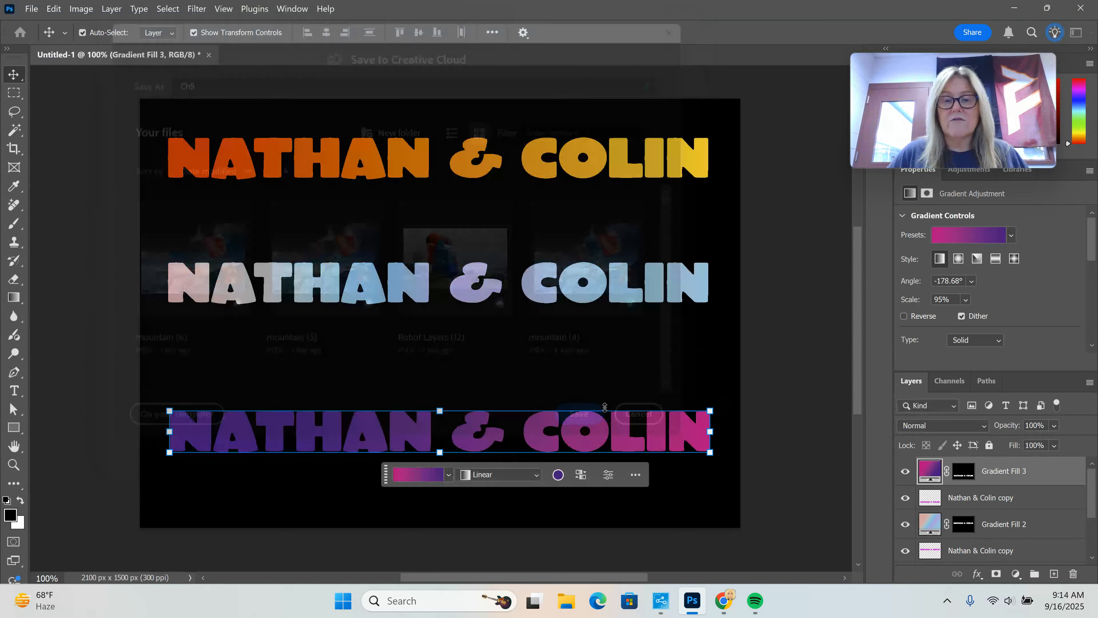
Export the finished artwork as a PNG file with Quick Export
left_click(31, 9)
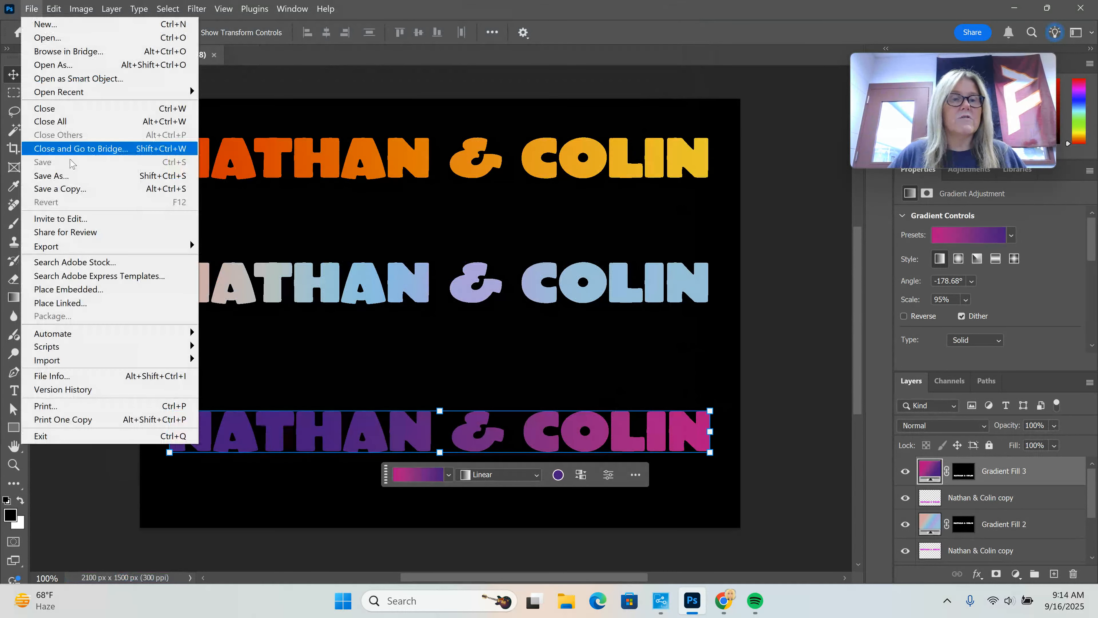
mouse_move(71, 248)
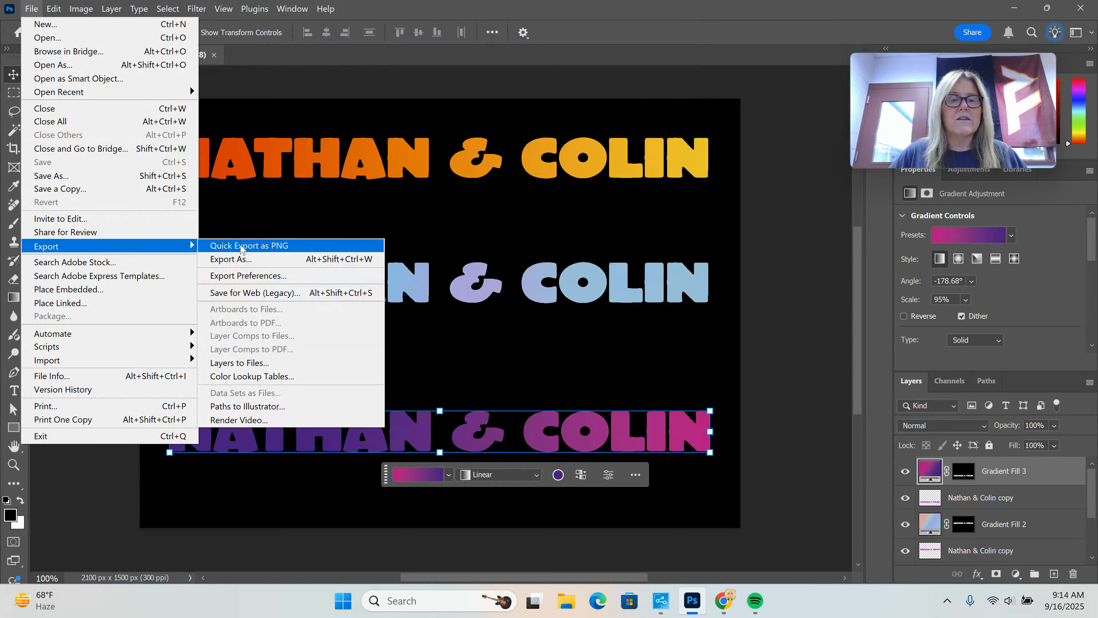
left_click(242, 246)
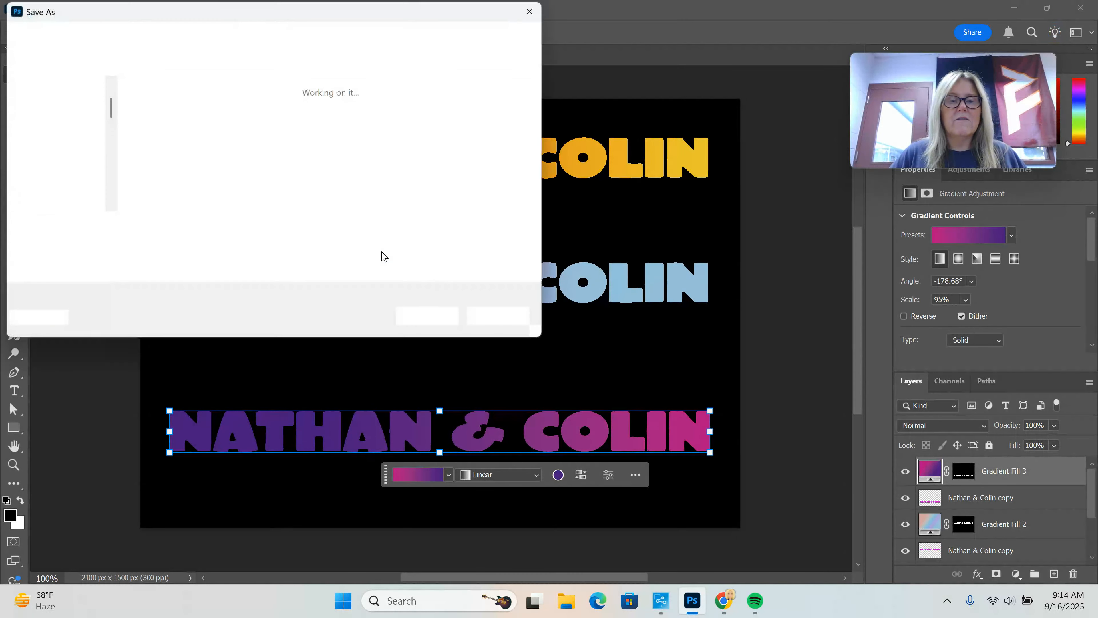
left_click(444, 318)
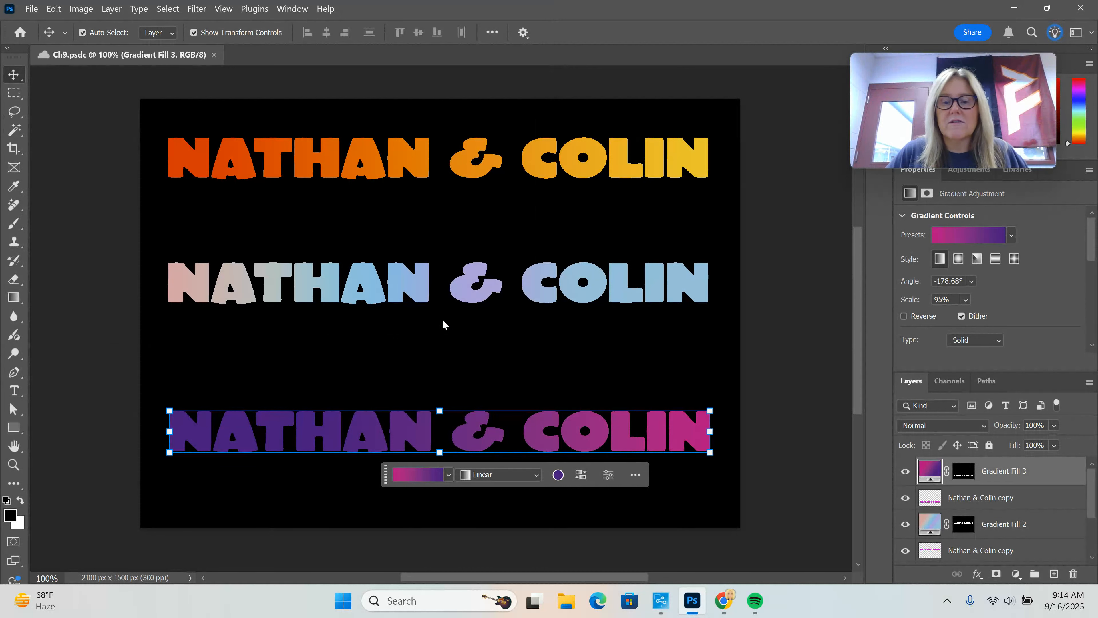
left_click(723, 601)
left_click(940, 570)
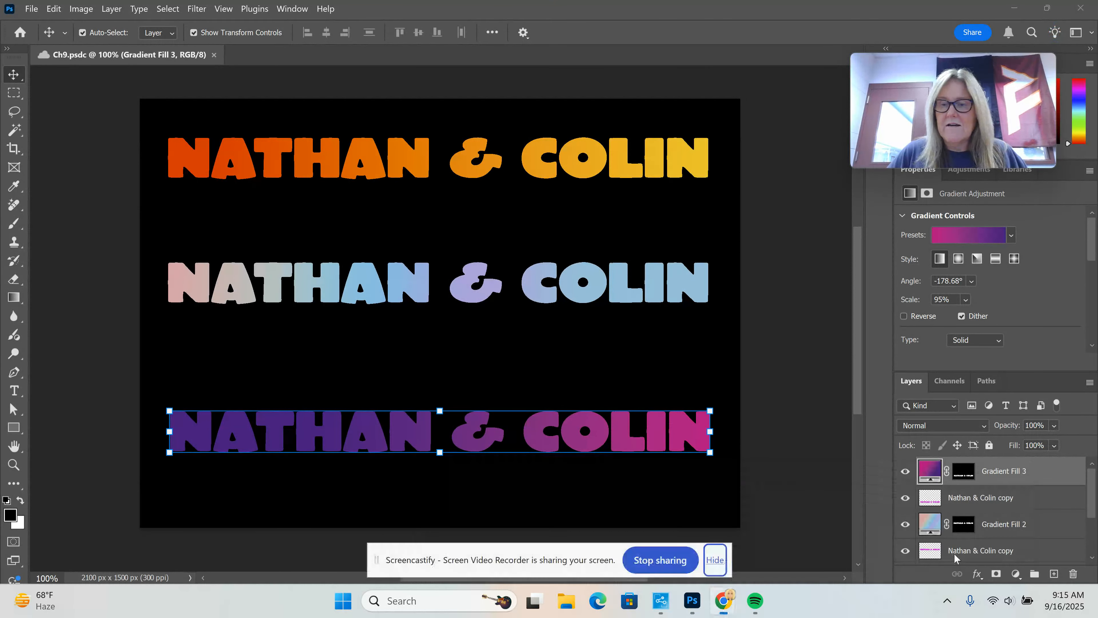